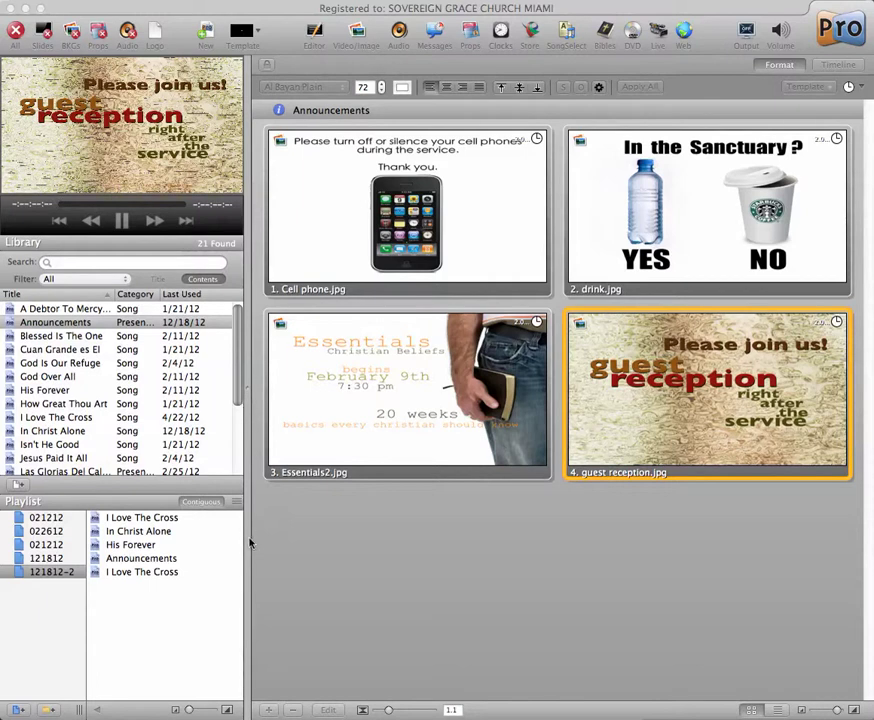
Load Acts 8:1–15 from the ESV in the Bible browser and enlarge the thumbnails
left_click(606, 32)
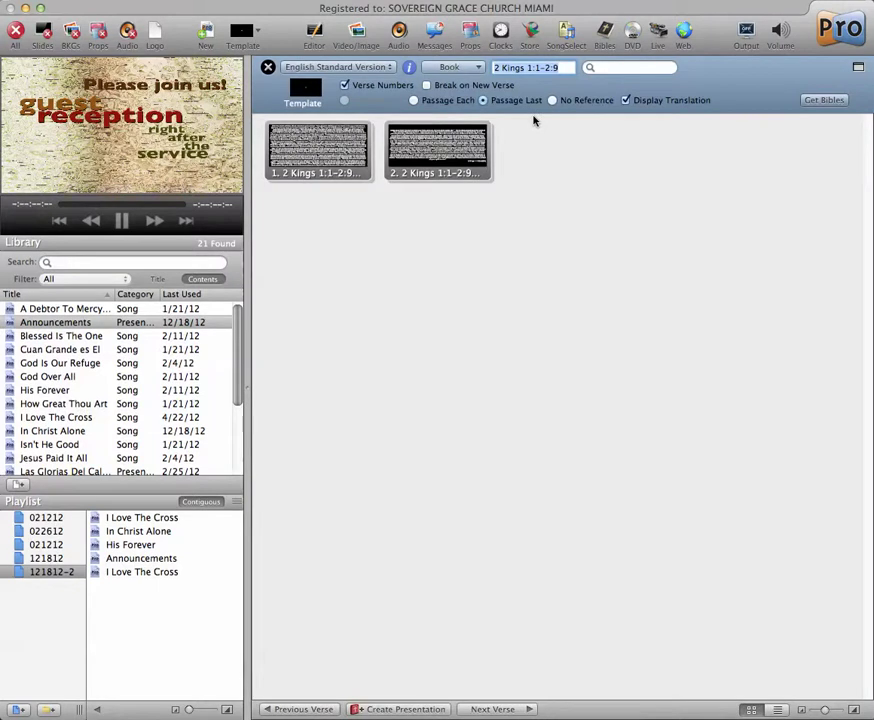
type("Acts 8:1-15")
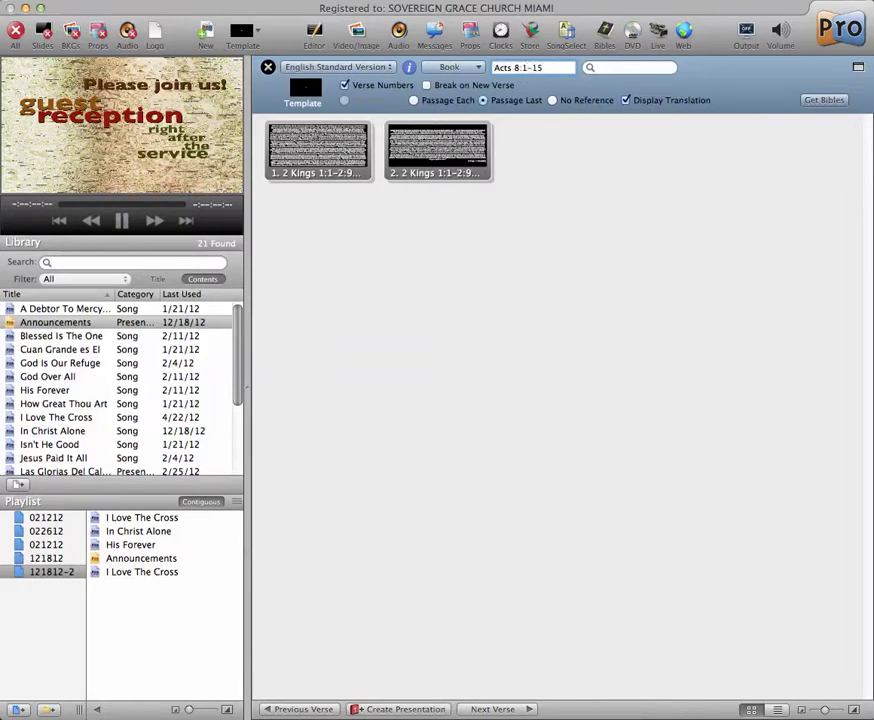
key("Return")
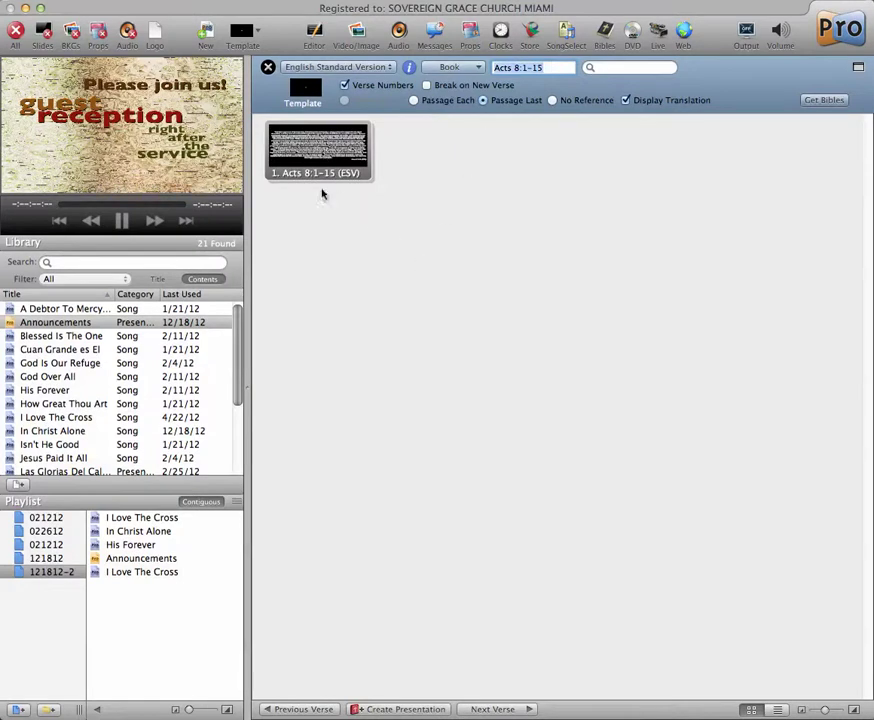
left_click_drag(832, 711, 841, 711)
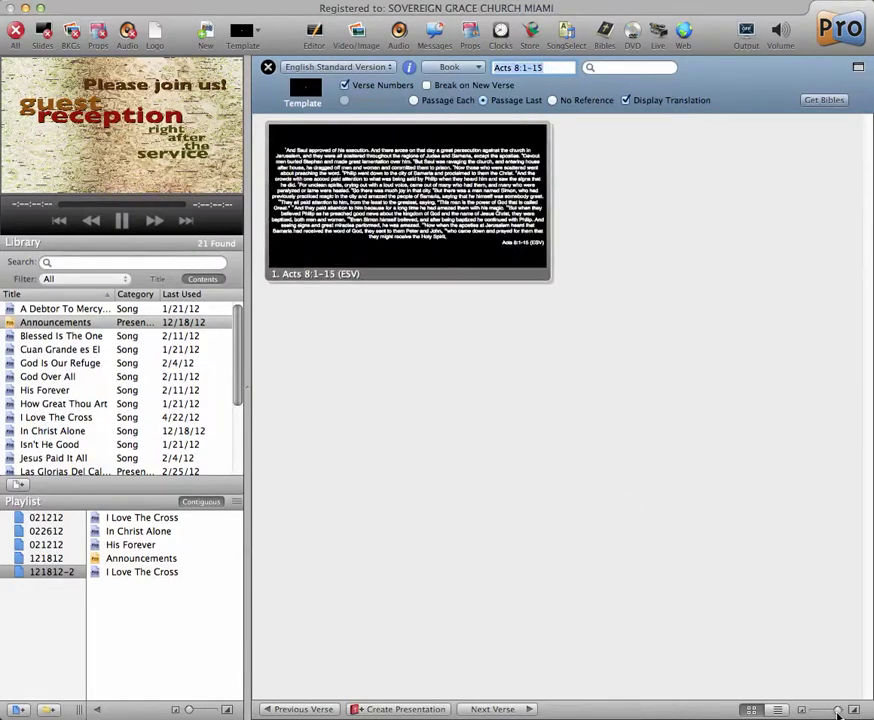
Break Acts 8:1–15 into one slide per verse with the passage reference on each slide
left_click(428, 86)
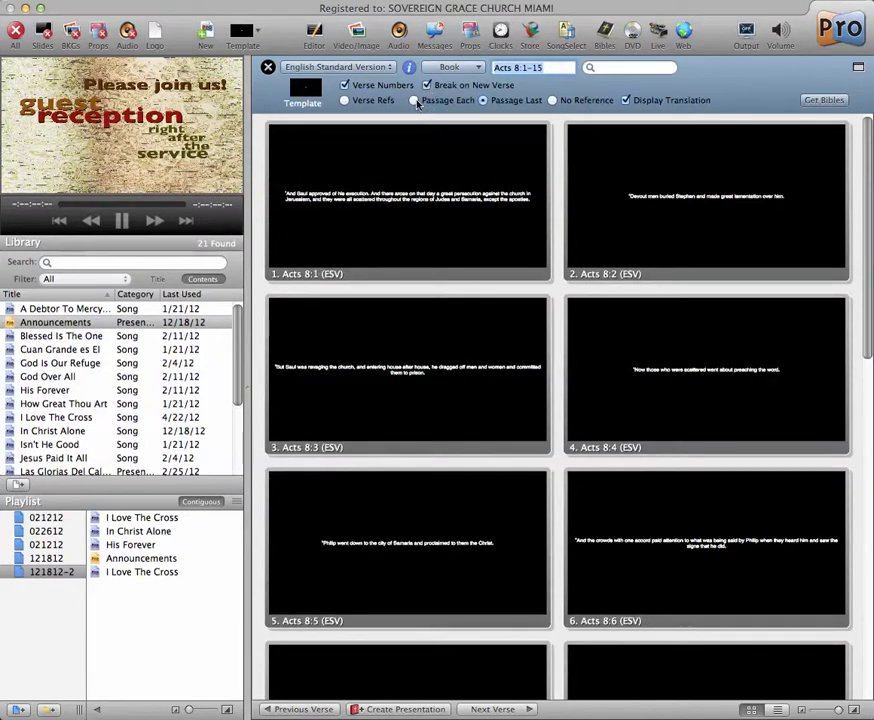
left_click(345, 86)
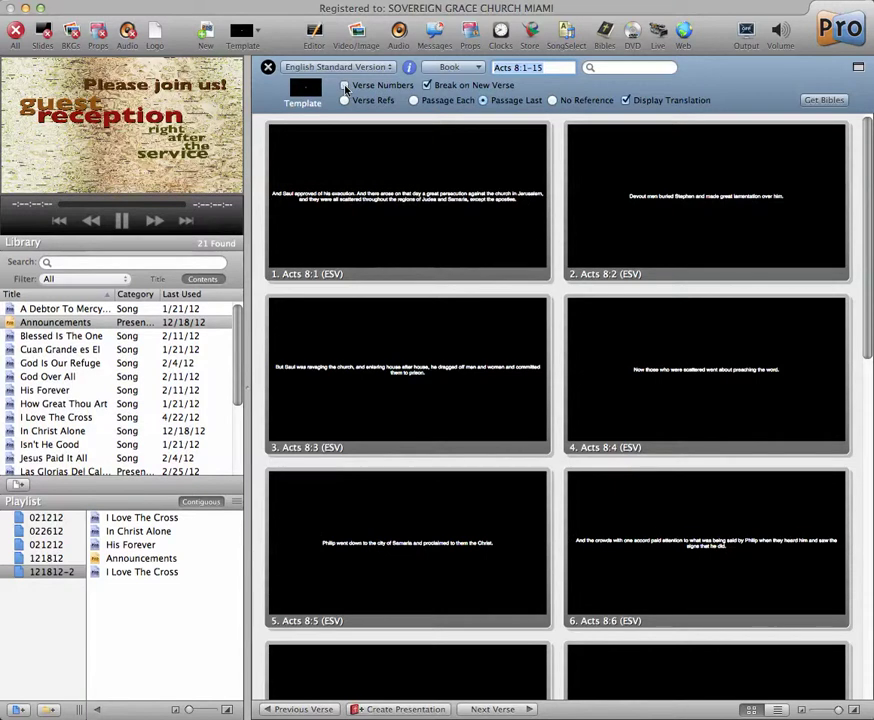
left_click(345, 86)
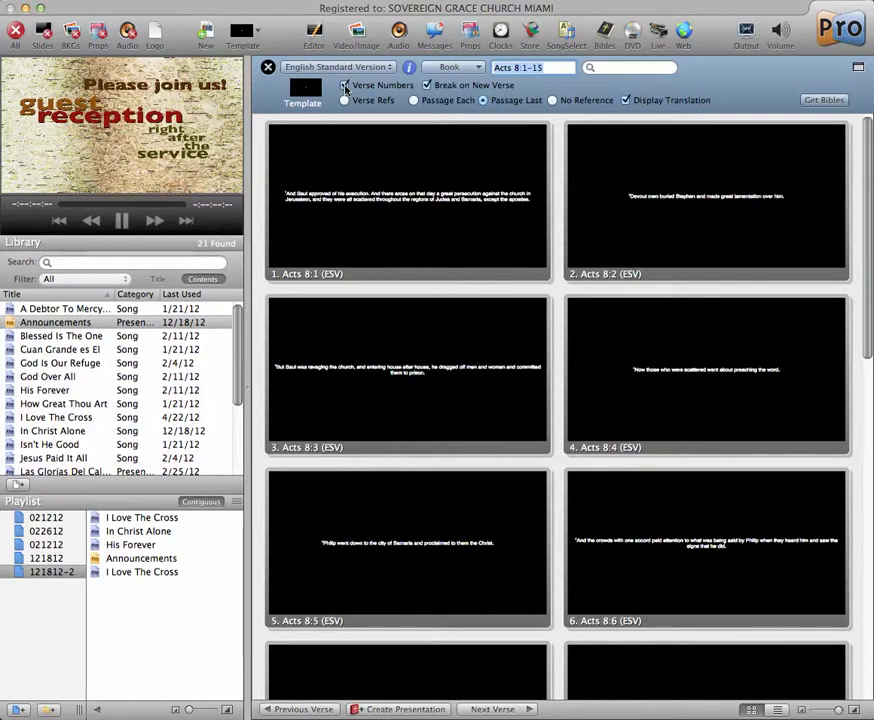
left_click(345, 86)
left_click(345, 86)
left_click(412, 101)
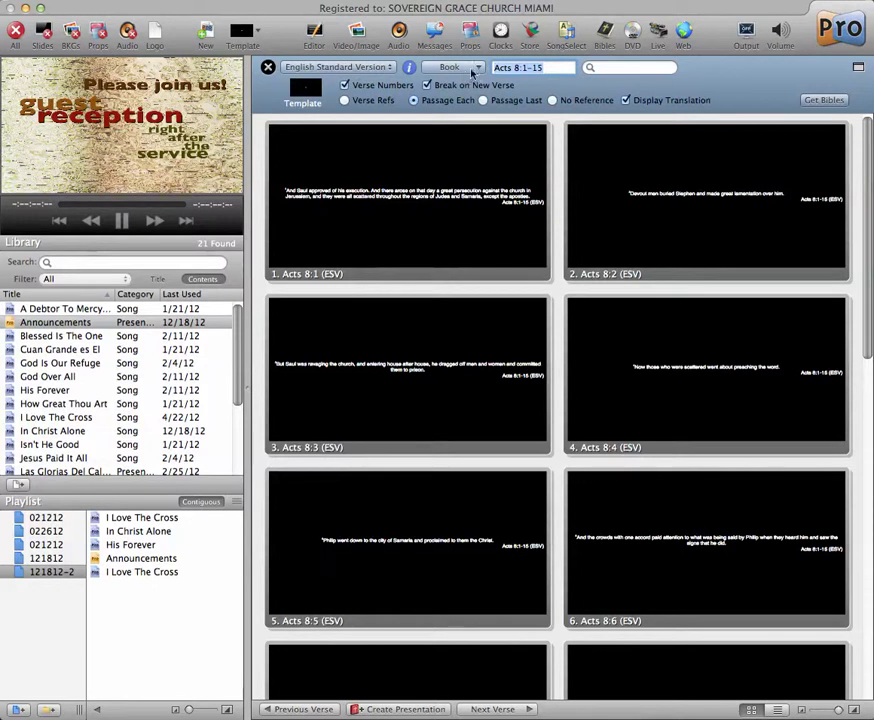
Pick Acts chapter 16 from the Book list to load verses 1–40
left_click(447, 68)
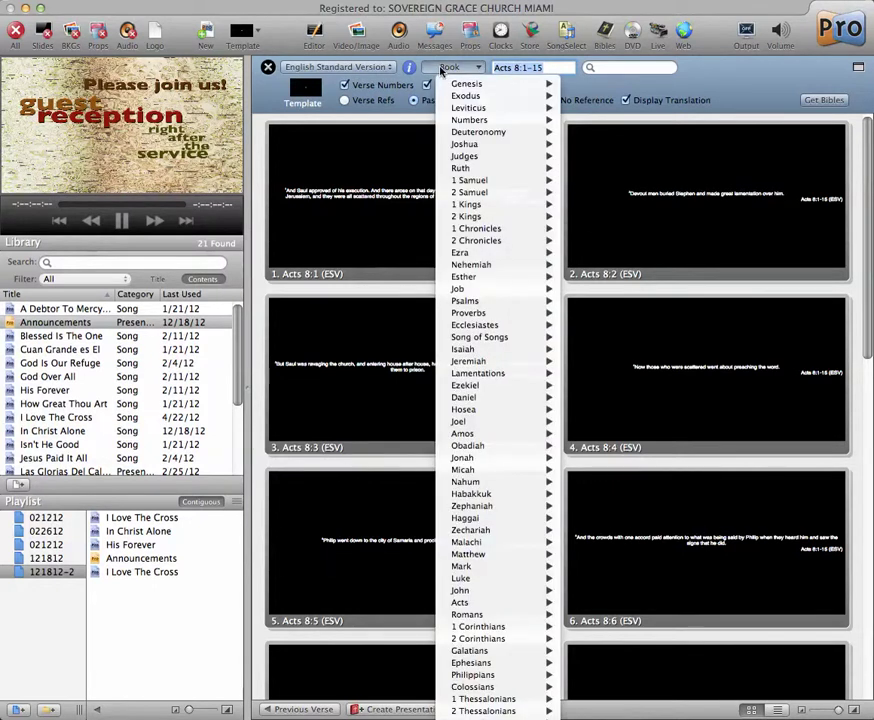
mouse_move(485, 567)
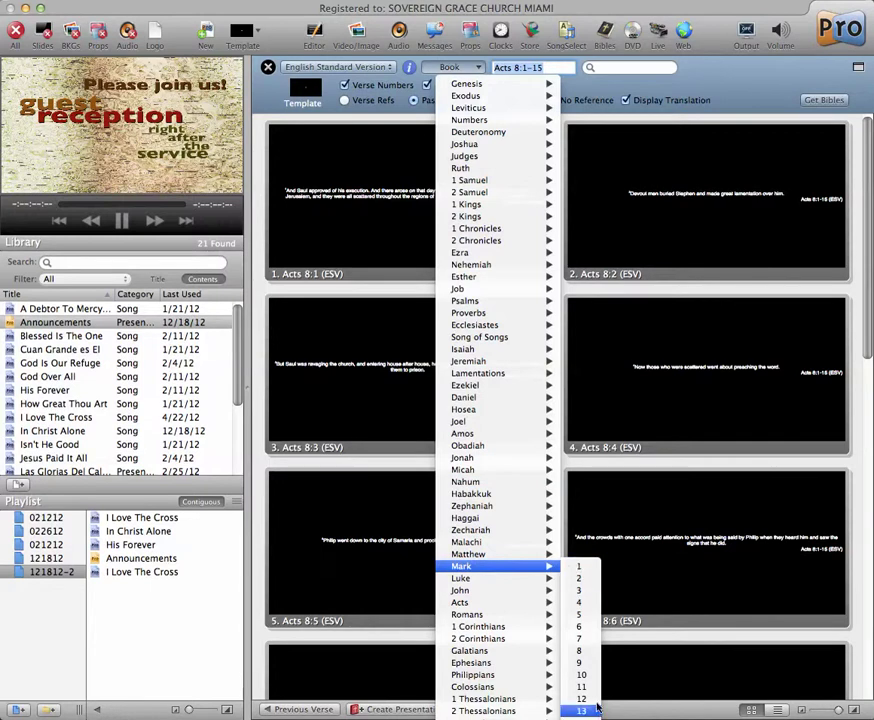
mouse_move(461, 600)
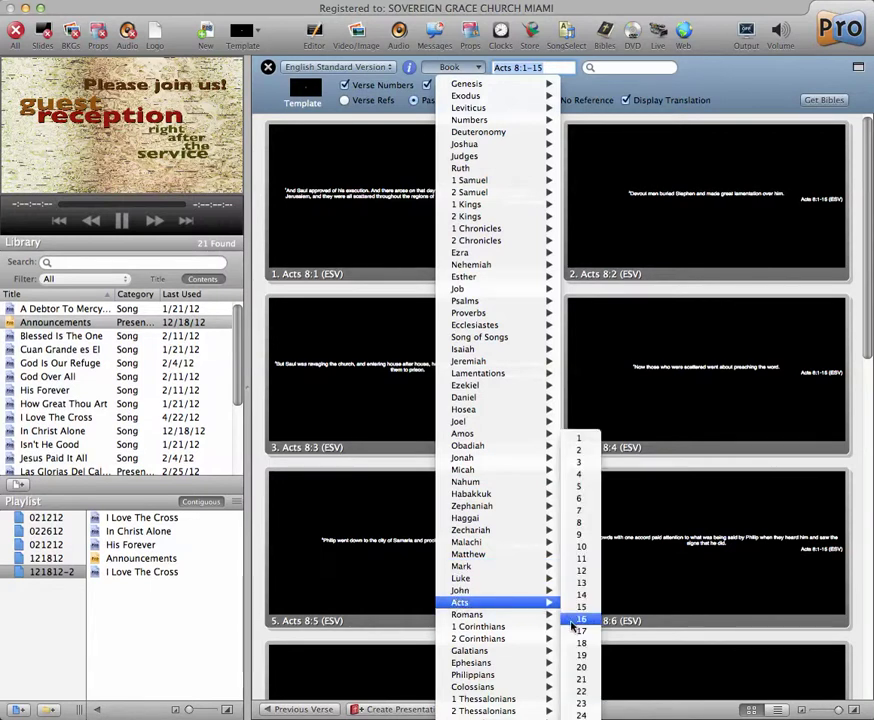
left_click(581, 620)
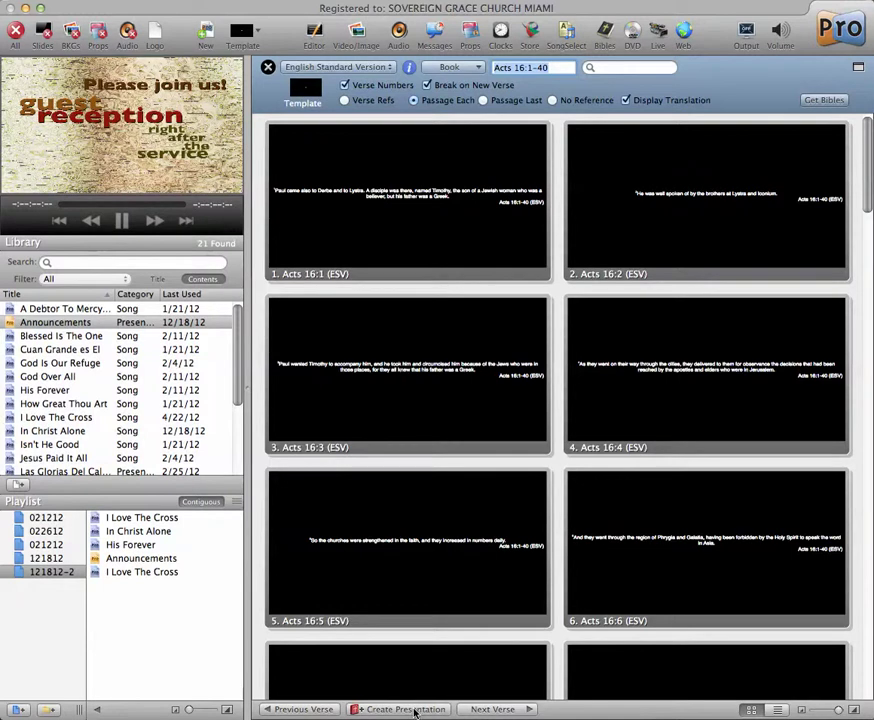
Create the Acts 16_1–40 presentation and place it at the top of the 121812-2 playlist
left_click(413, 709)
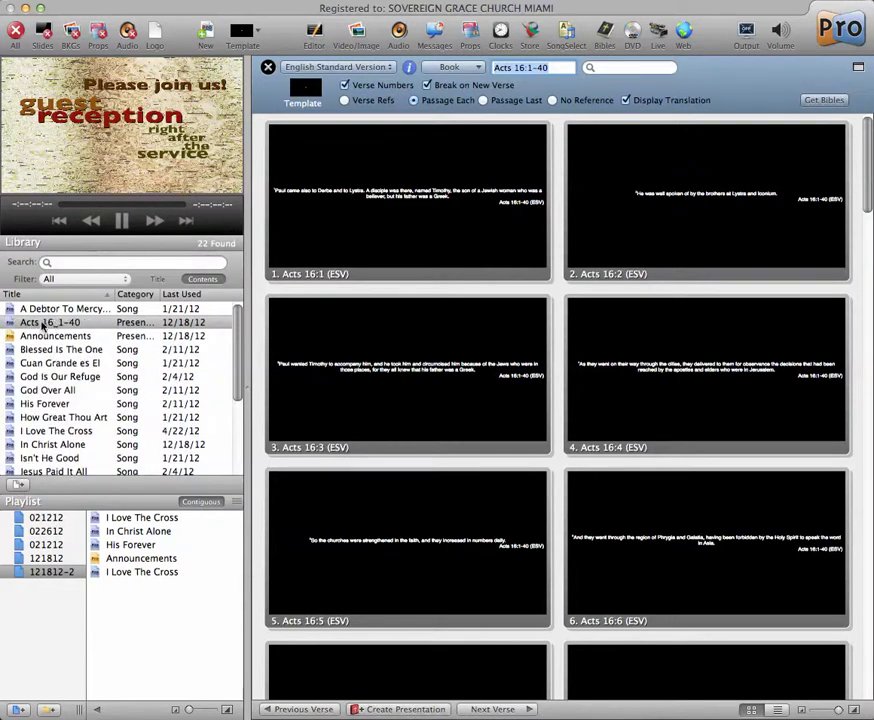
left_click(43, 324)
left_click_drag(43, 324, 118, 521)
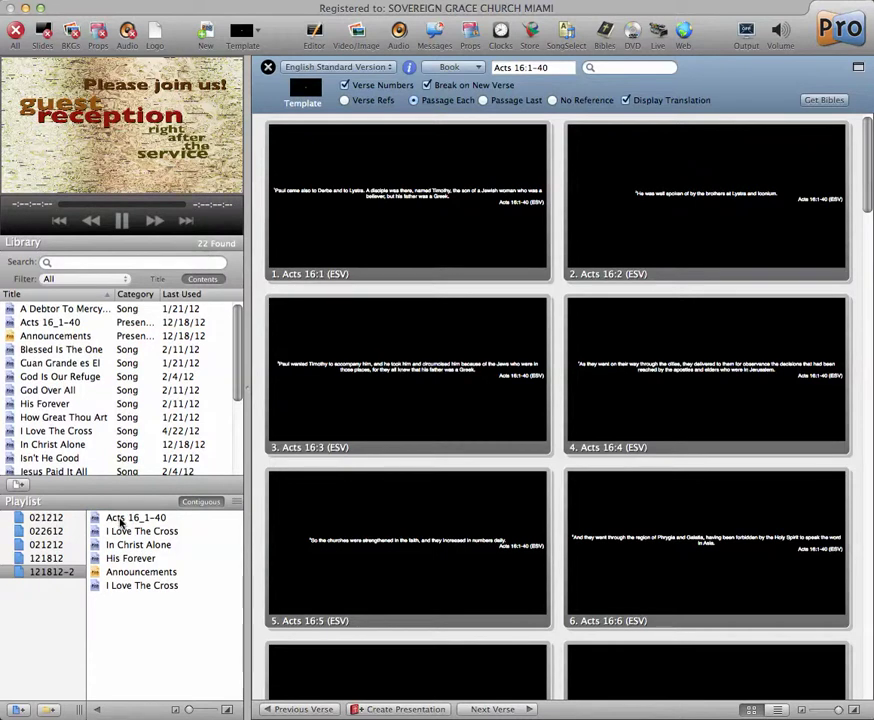
left_click_drag(120, 520, 146, 517)
left_click(138, 517)
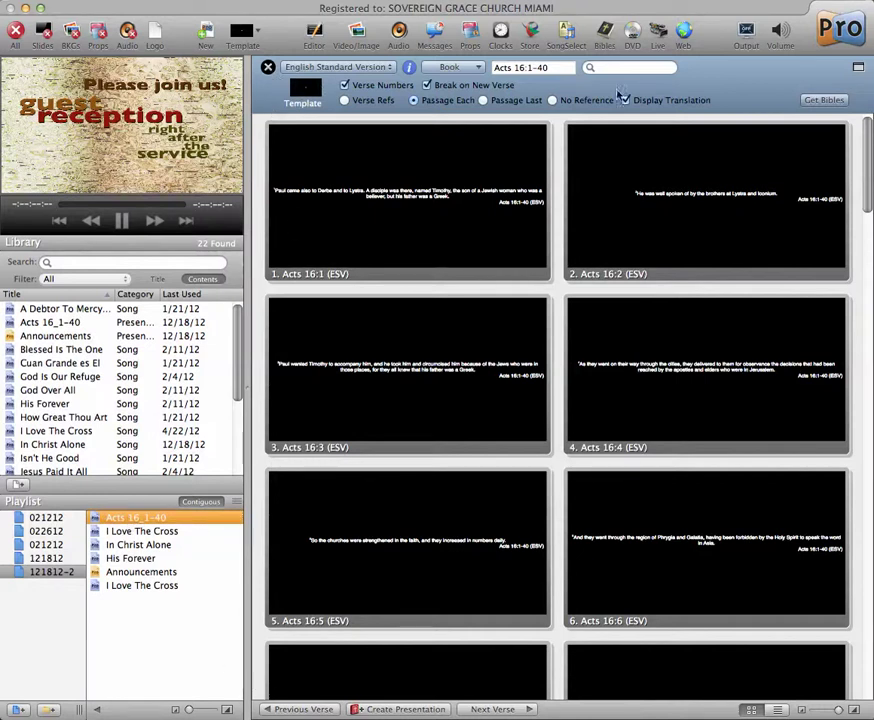
Close the Bible browser and preview playlist items, ending on Acts 16_1–40
left_click(607, 42)
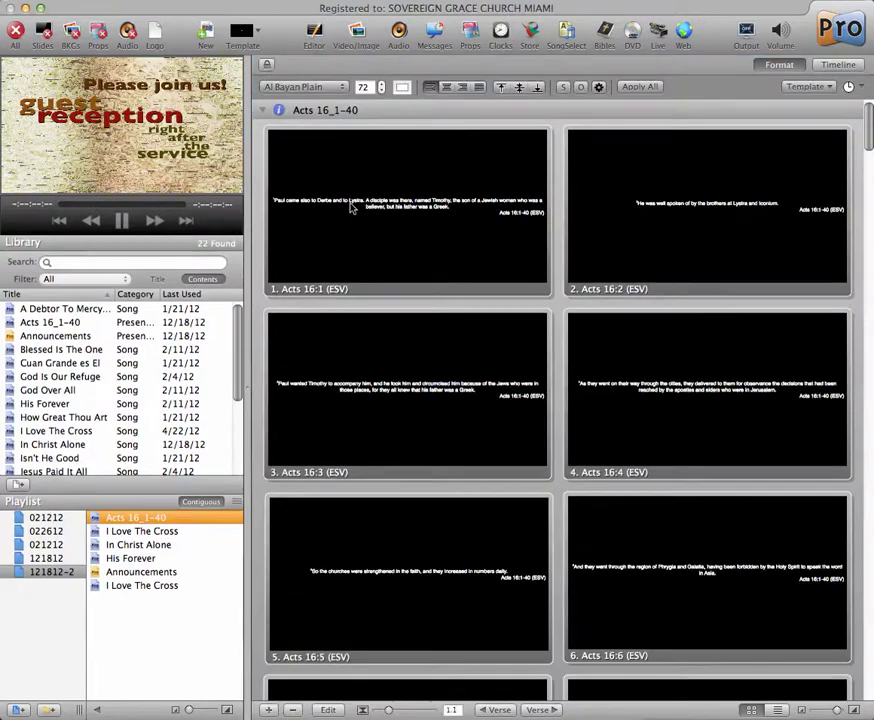
left_click(127, 544)
left_click(138, 531)
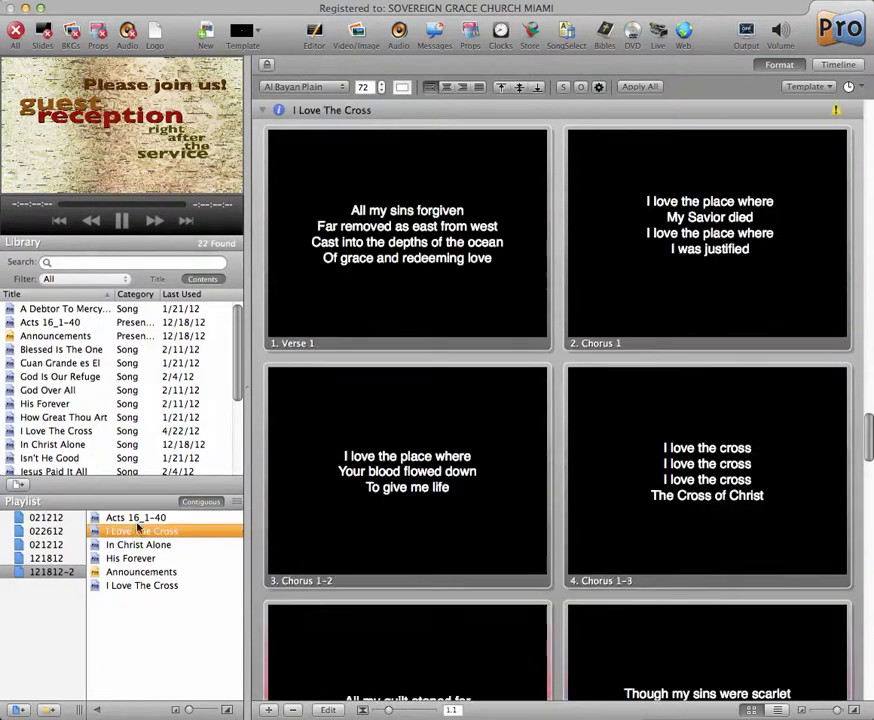
left_click(136, 517)
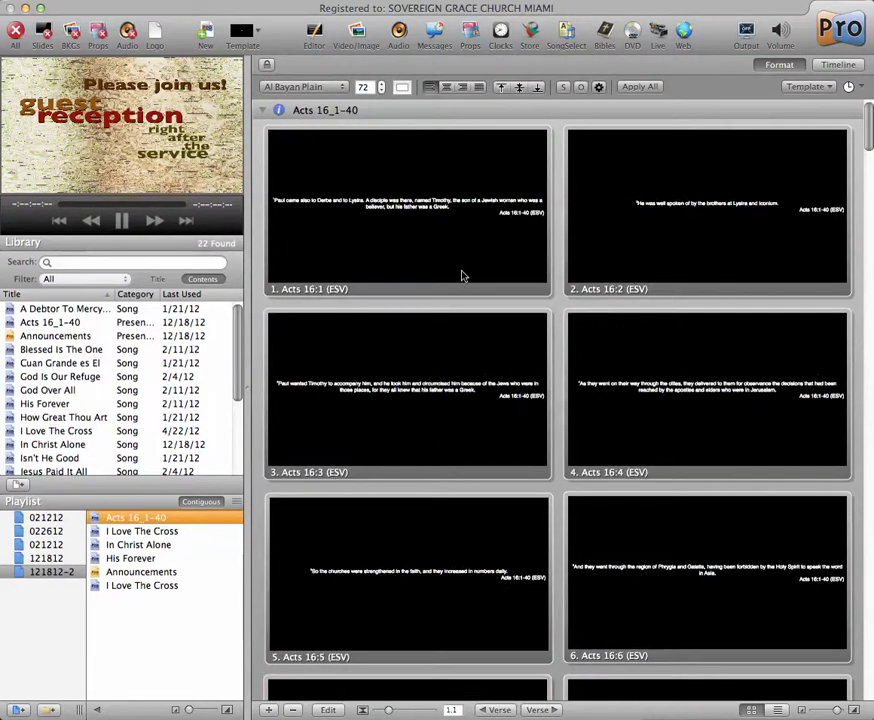
Change the Acts 16_1–40 slide size from 2560 x 1440 to 800 × 600 in the editor
left_click(329, 710)
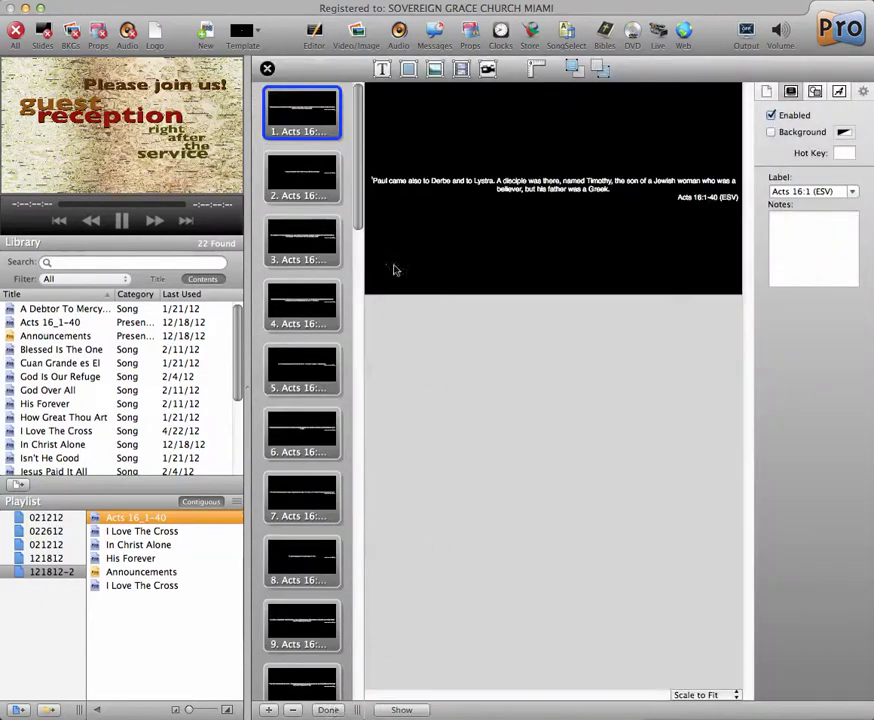
left_click(768, 92)
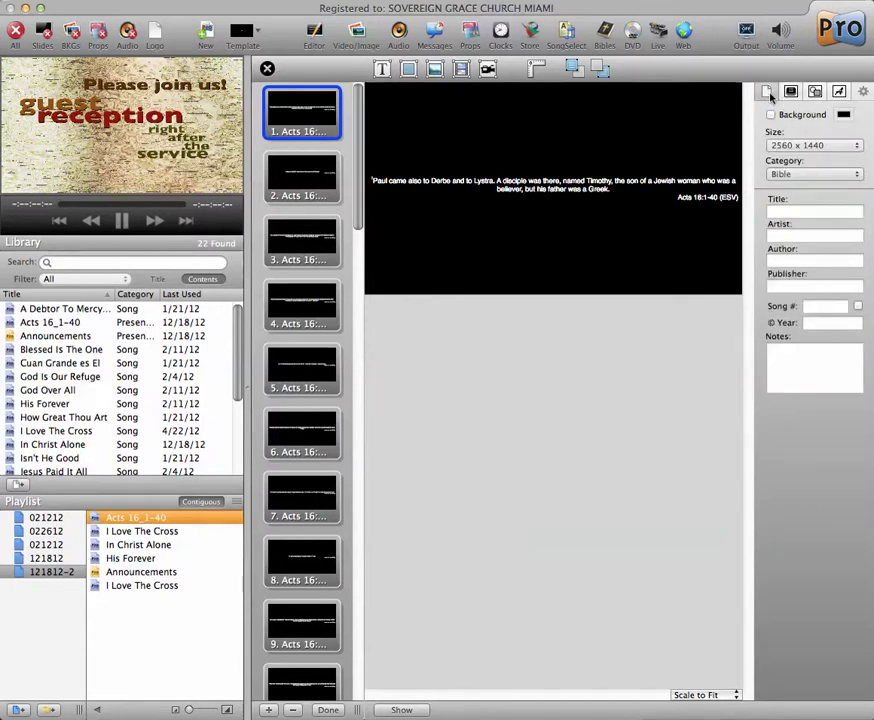
left_click(805, 147)
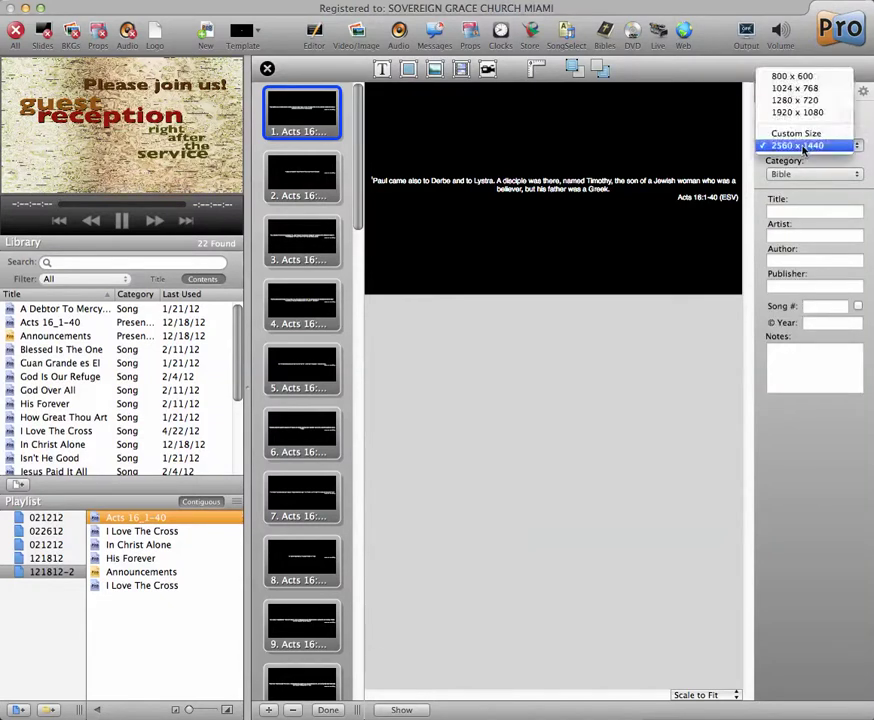
left_click(794, 77)
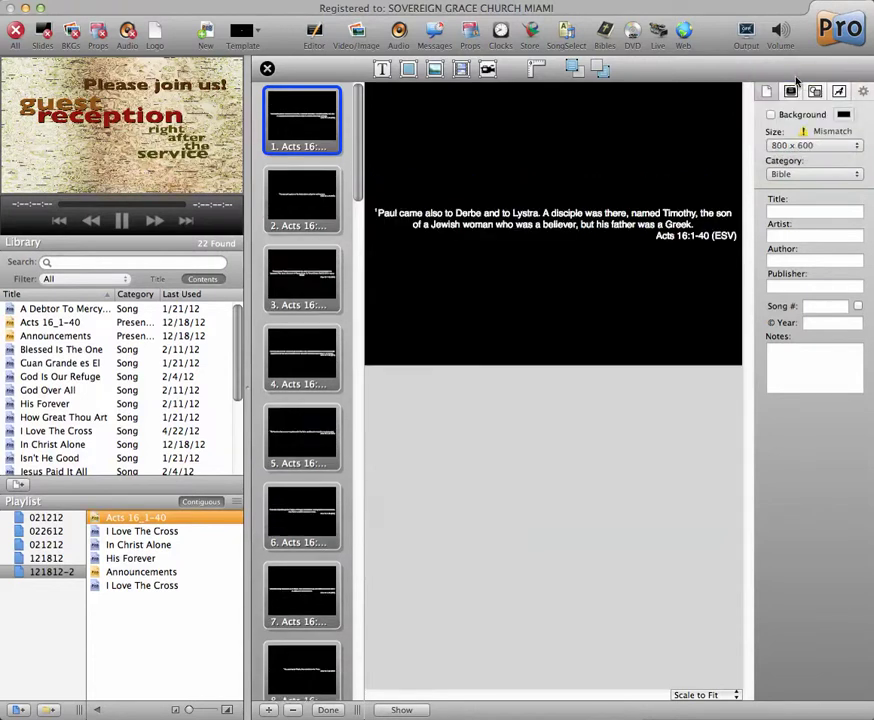
left_click(808, 175)
Keep the Bible category and select the verse text box for text styling
left_click(808, 175)
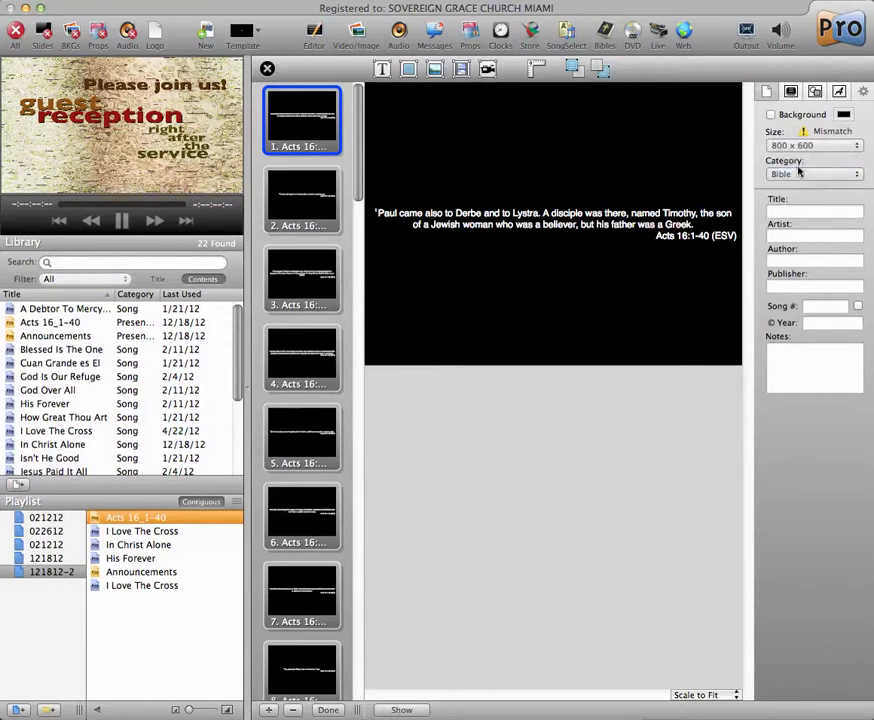
left_click(815, 91)
left_click(839, 91)
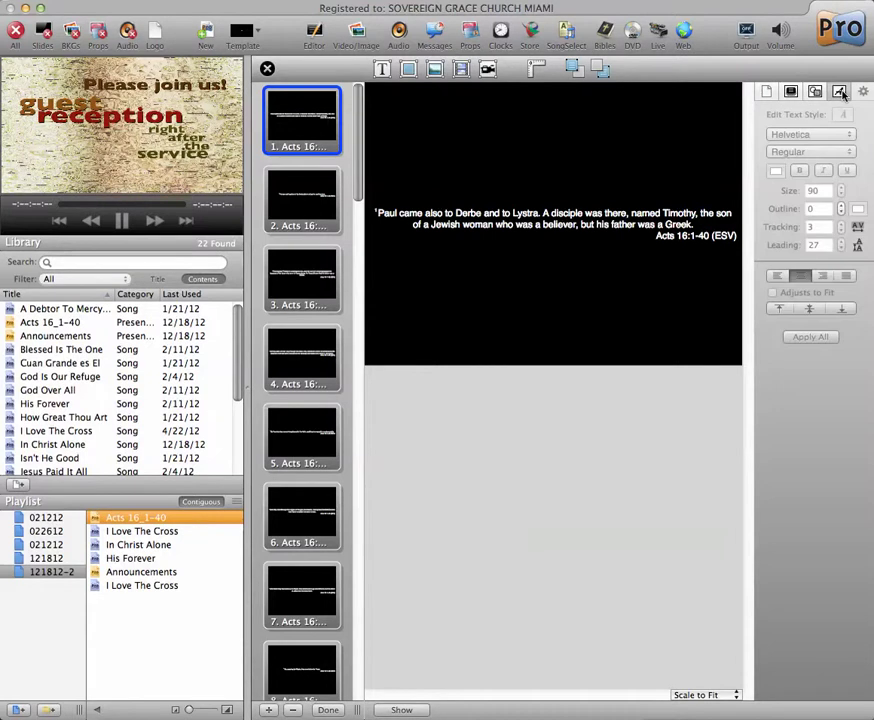
left_click(632, 308)
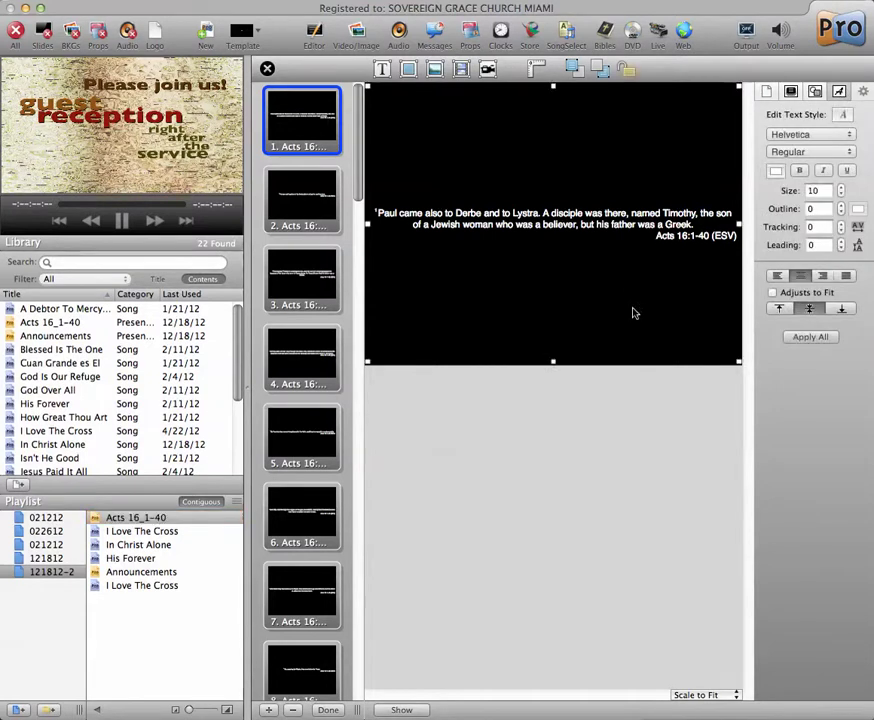
Set the verse text to size 42 with letter spacing 2
left_click(842, 189)
left_click(842, 189)
left_click(842, 189)
left_click(842, 189)
left_click(842, 189)
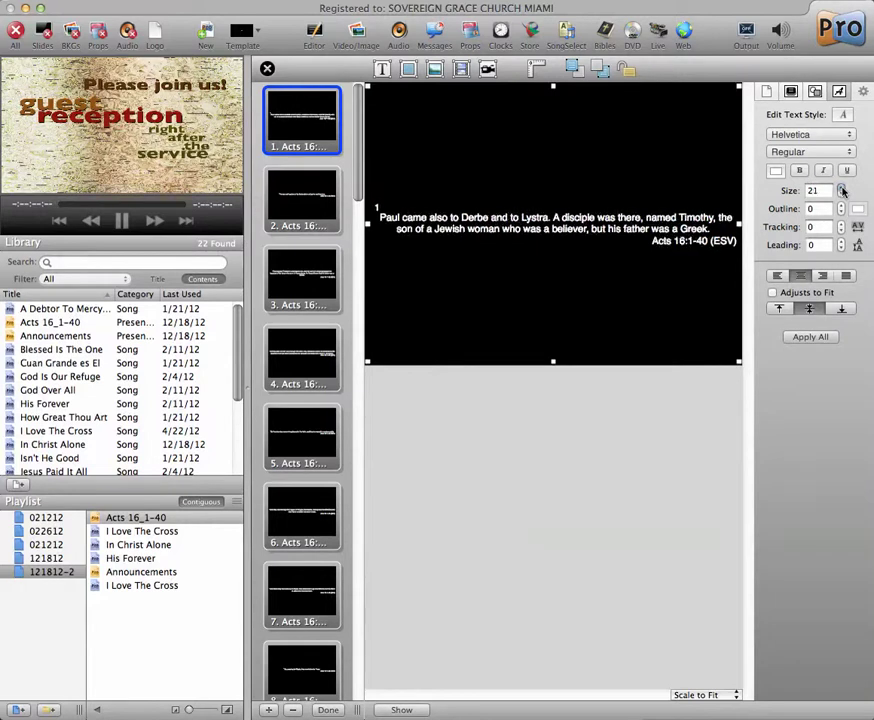
left_click(842, 189)
left_click(842, 189)
left_click(842, 189)
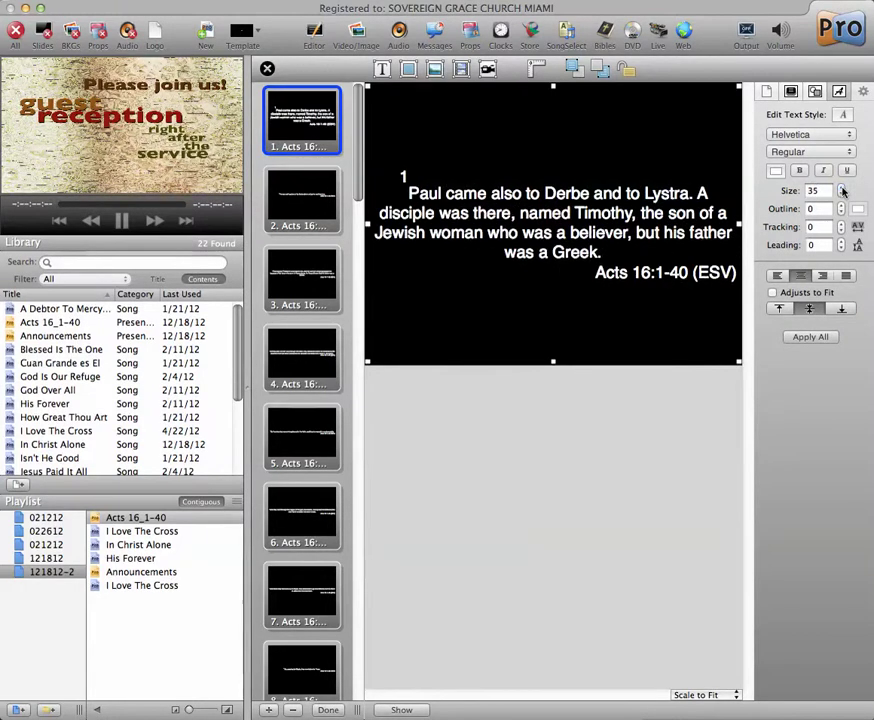
left_click(842, 189)
left_click(842, 189)
left_click(842, 189)
left_click(842, 189)
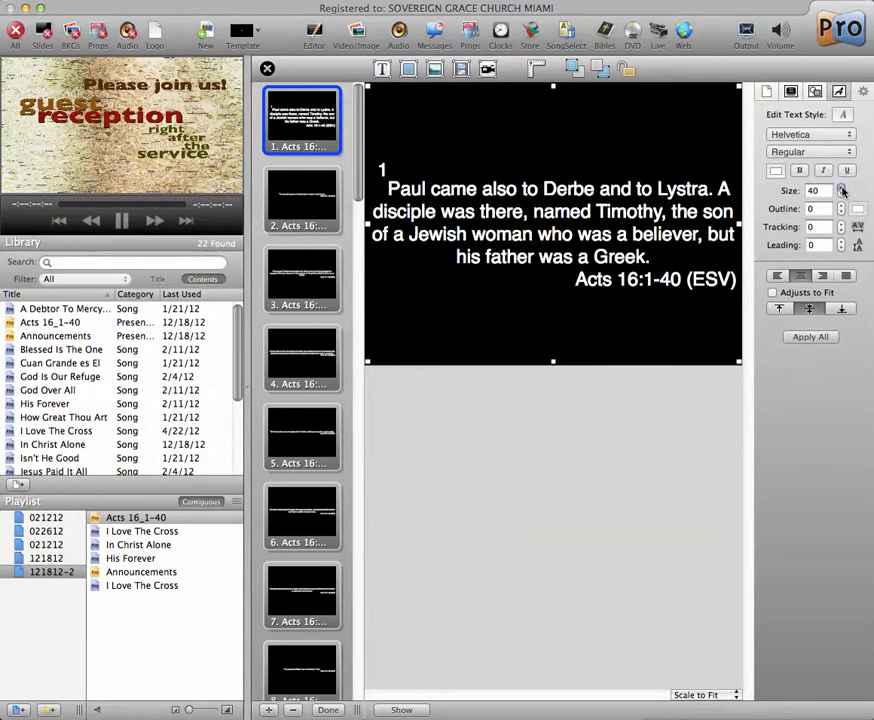
left_click(842, 189)
left_click(842, 189)
left_click(842, 225)
left_click(842, 225)
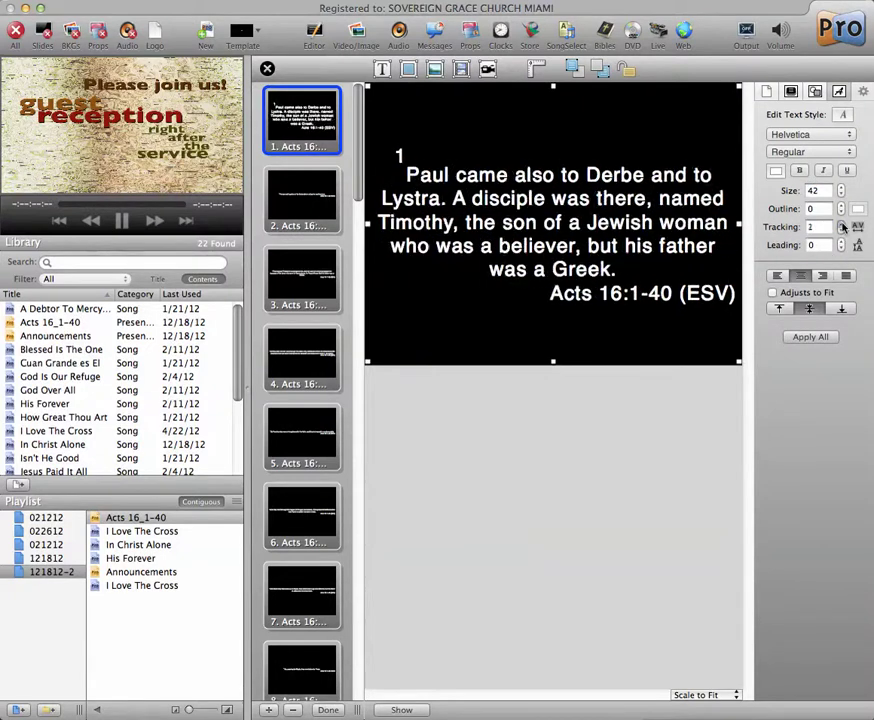
Increase the line spacing and apply the text style to all slides
left_click(841, 242)
left_click(841, 242)
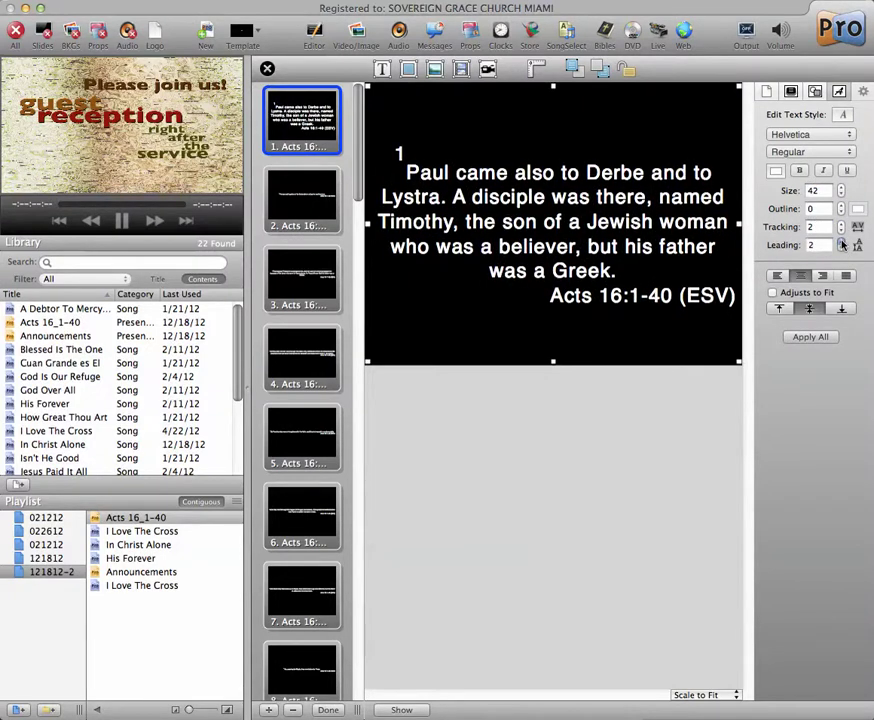
left_click(841, 242)
left_click(841, 242)
left_click(841, 242)
left_click(841, 242)
left_click(841, 242)
left_click(841, 242)
left_click(841, 242)
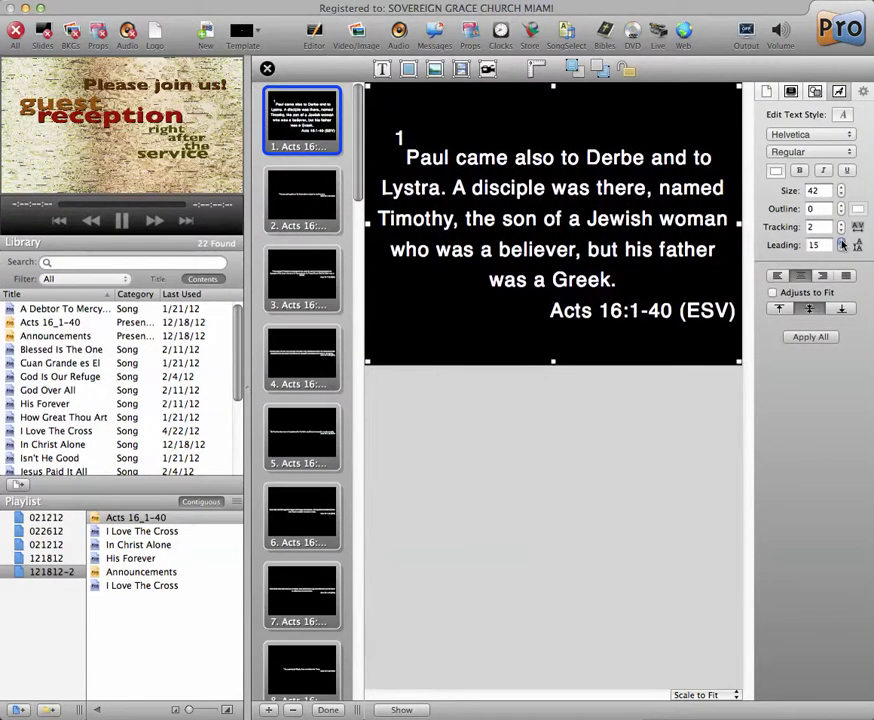
left_click(841, 242)
left_click(841, 242)
left_click(841, 242)
left_click(841, 242)
left_click(841, 242)
left_click(841, 242)
left_click(841, 242)
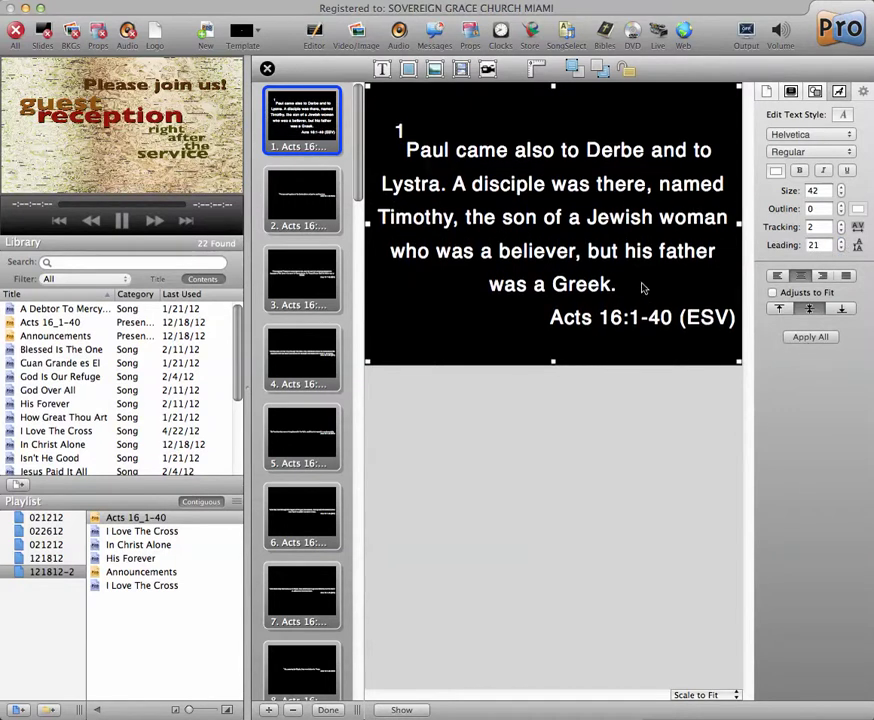
left_click(811, 339)
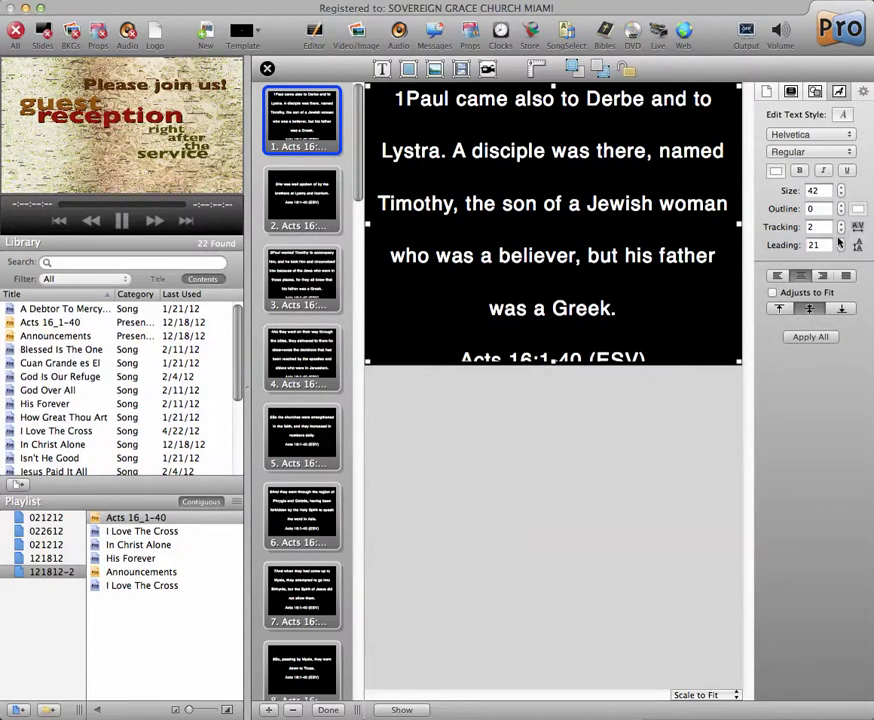
Tighten the line leading to -36 and reapply the style to all slides
left_click_drag(843, 248, 843, 251)
left_click(821, 339)
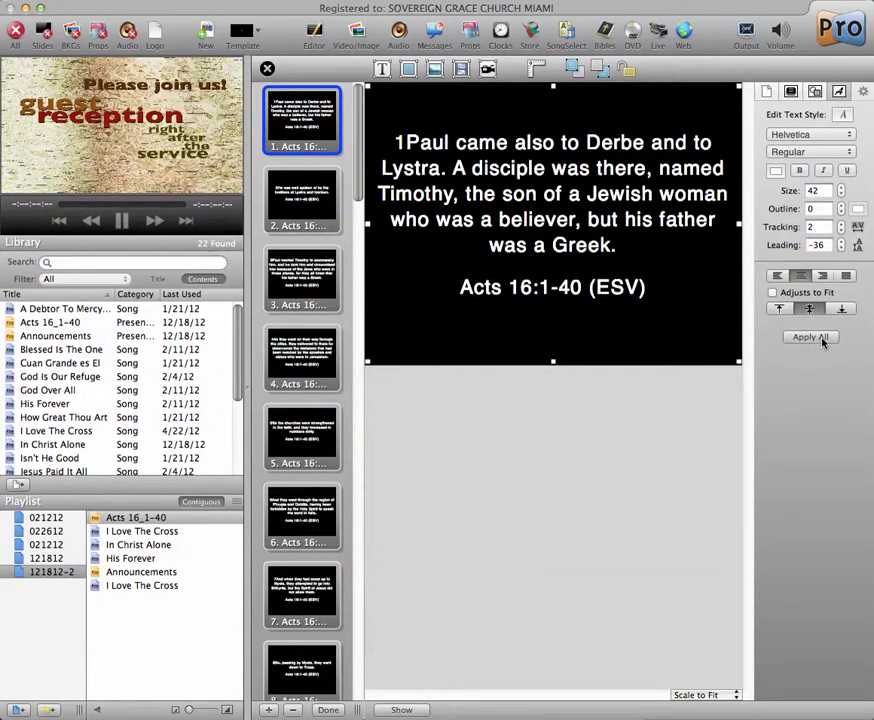
left_click(291, 210)
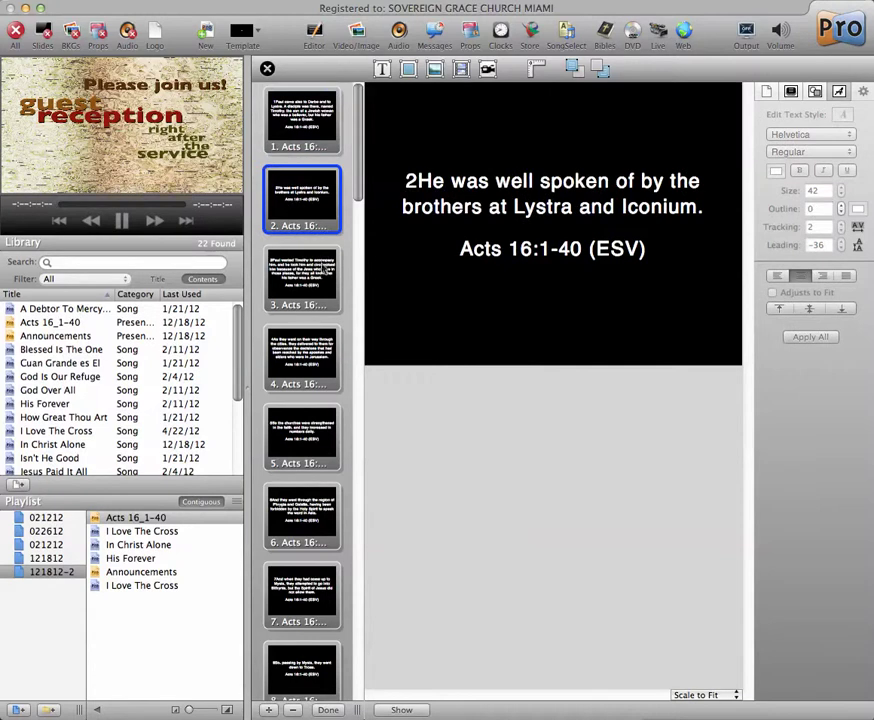
Review verse slides 3–7 with the tightened text, then close the editor with Done
left_click(314, 289)
left_click(308, 362)
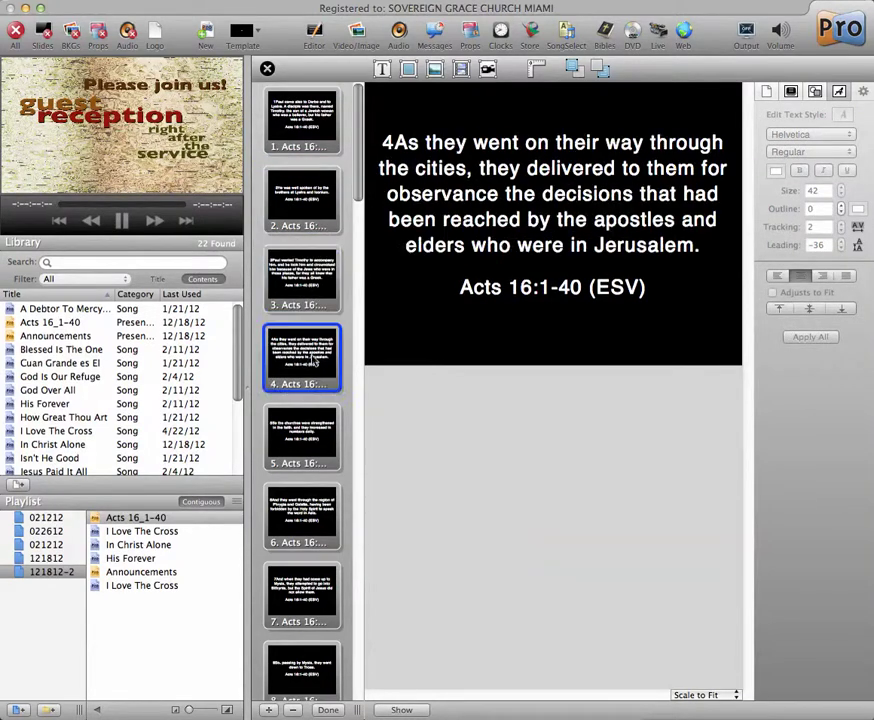
left_click(316, 437)
left_click(306, 515)
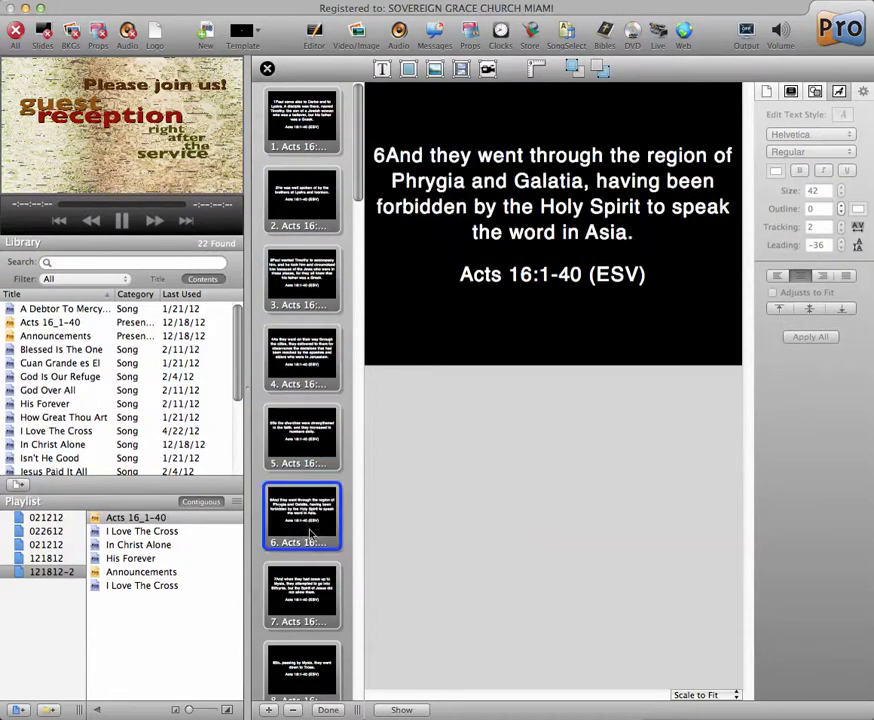
left_click(308, 589)
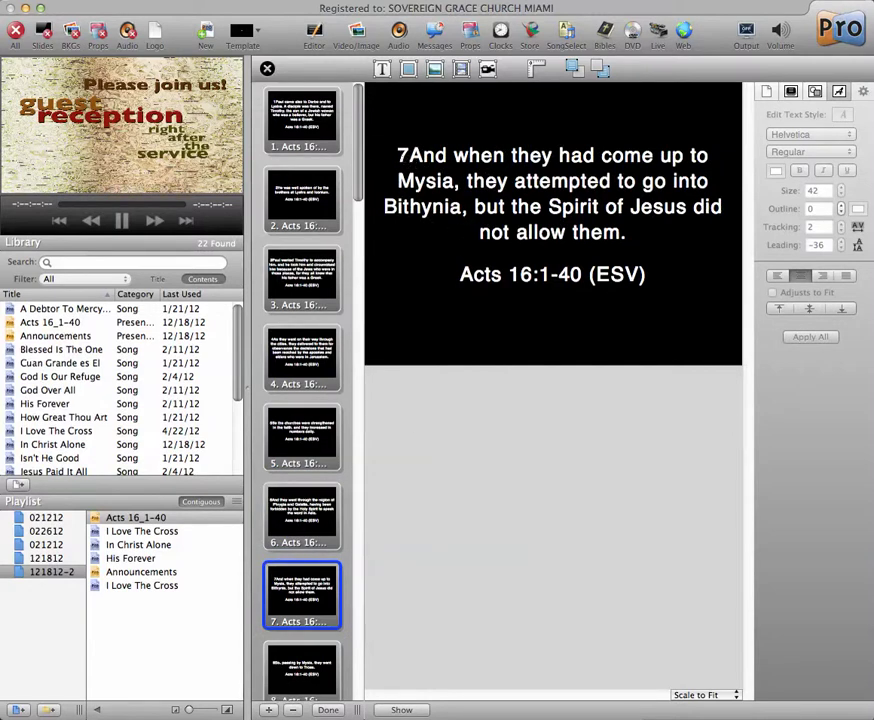
left_click(328, 709)
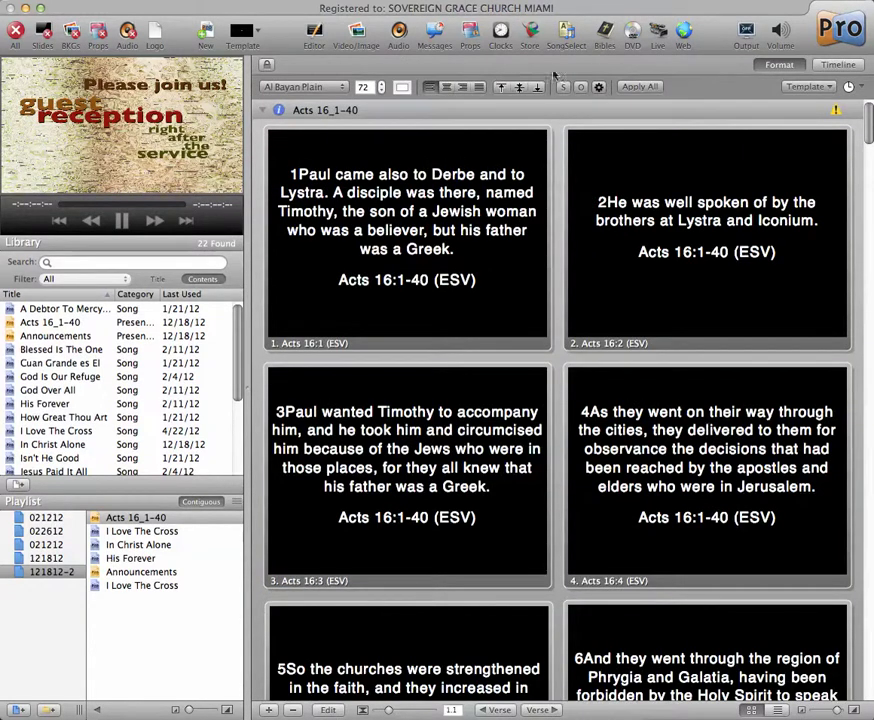
Create 'Acts 16_1–40 1' without verse numbers and add it to the playlist
left_click(605, 33)
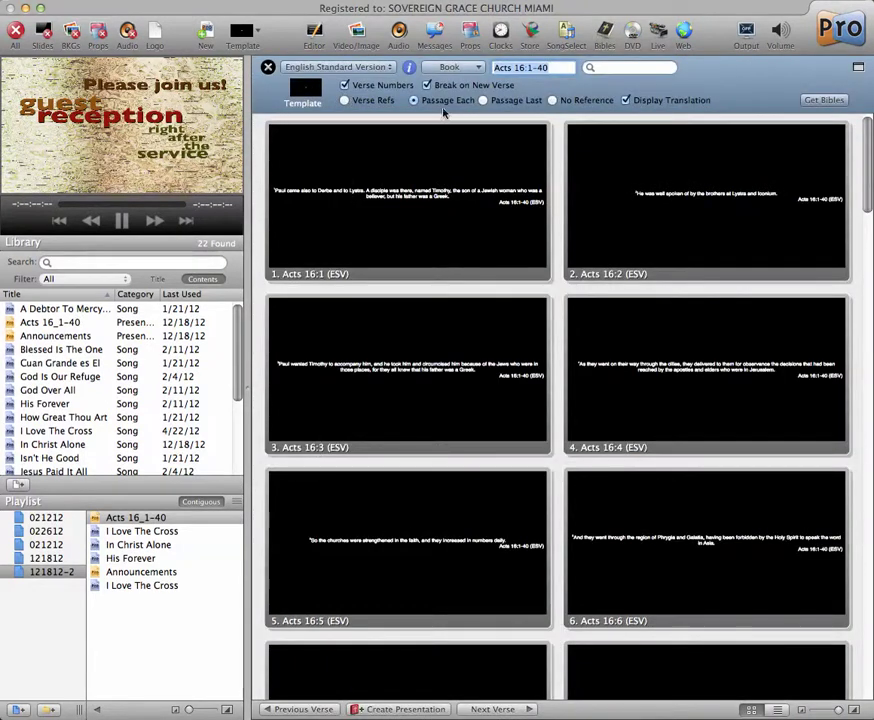
left_click(345, 85)
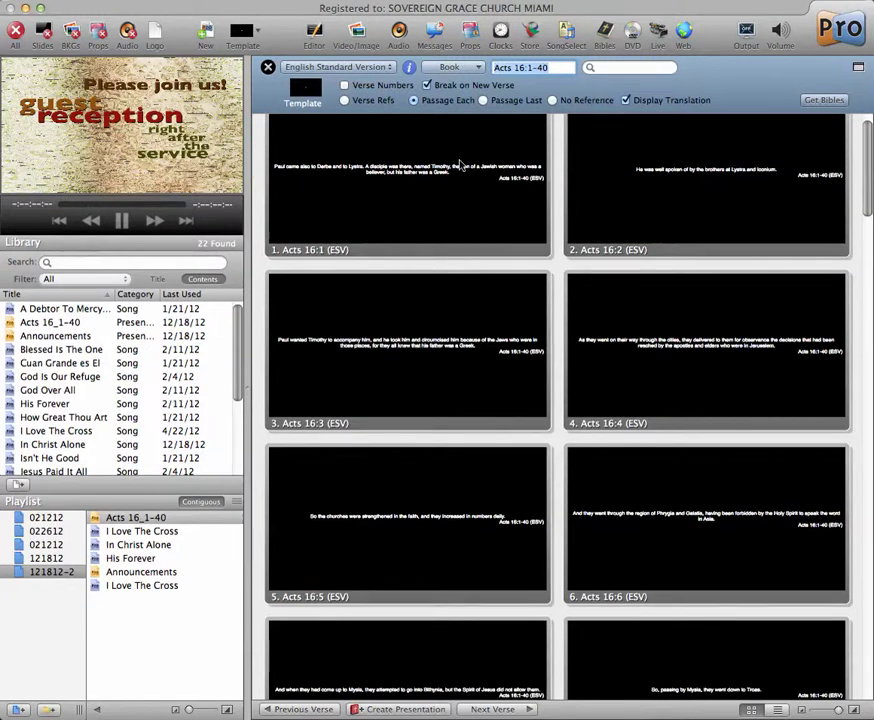
left_click(368, 708)
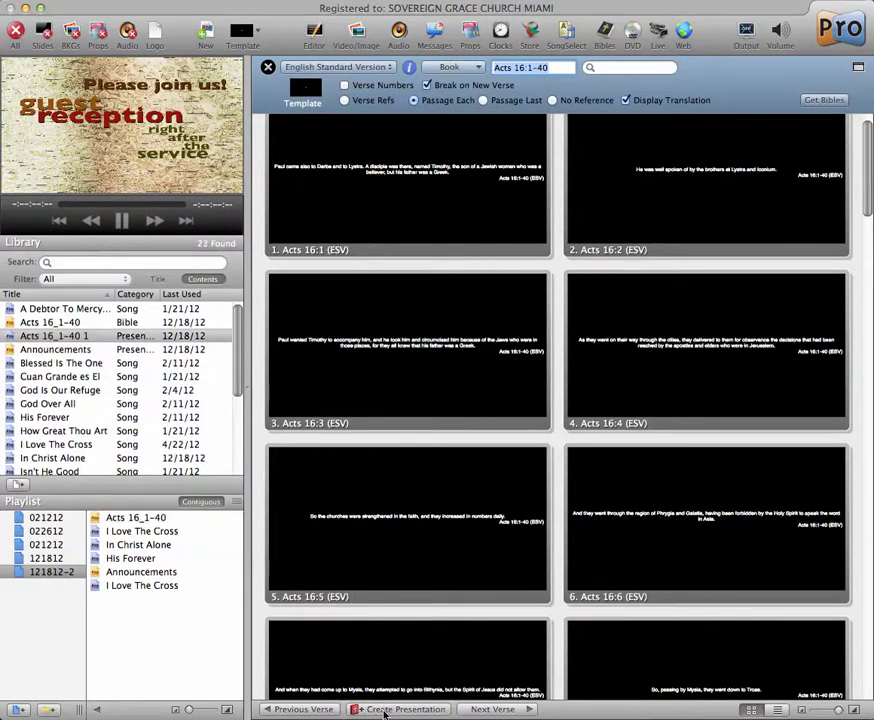
left_click(33, 338)
left_click_drag(33, 338, 143, 527)
Permanently delete the old Acts 16_1–40 presentation from the library
left_click(44, 323)
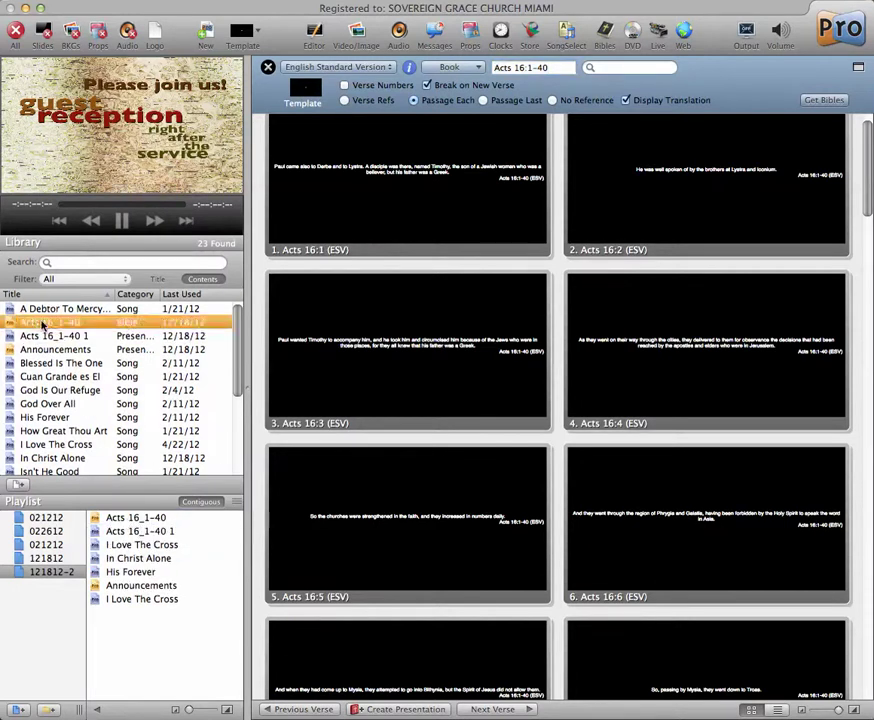
left_click(44, 323)
left_click(44, 349)
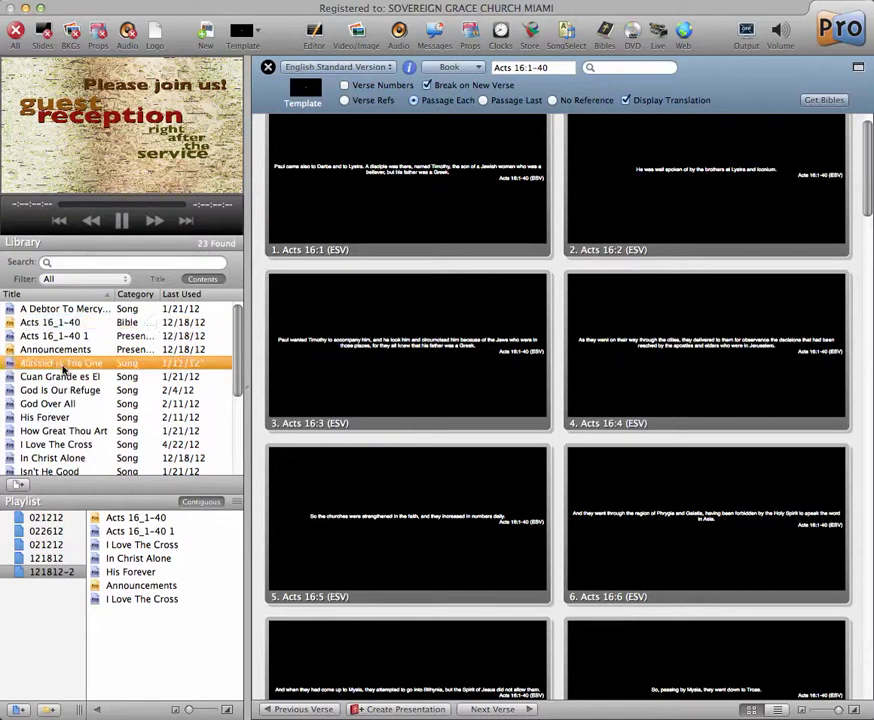
left_click(46, 325)
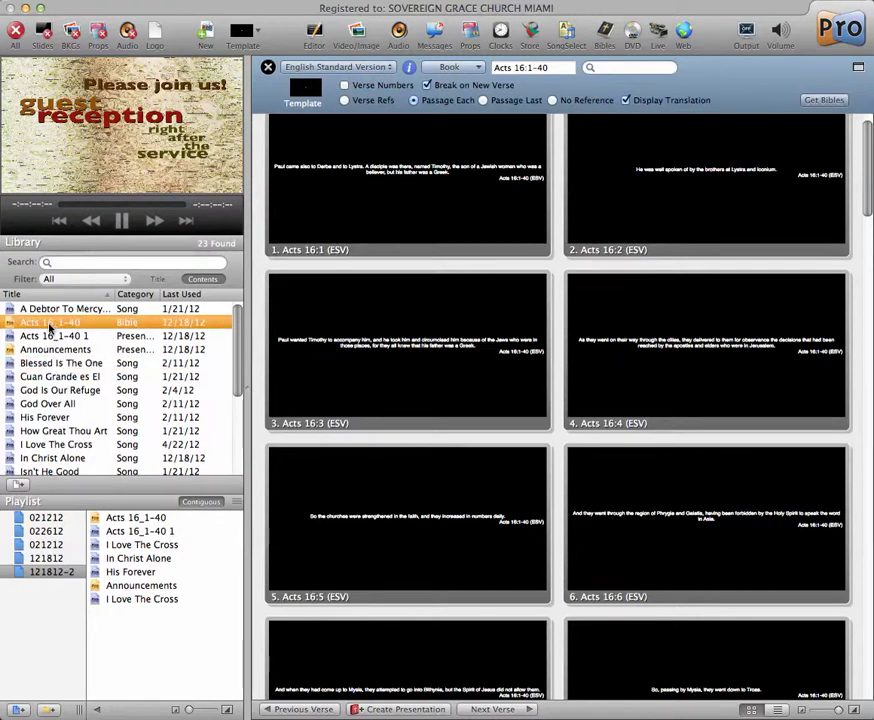
key("Delete")
left_click(168, 77)
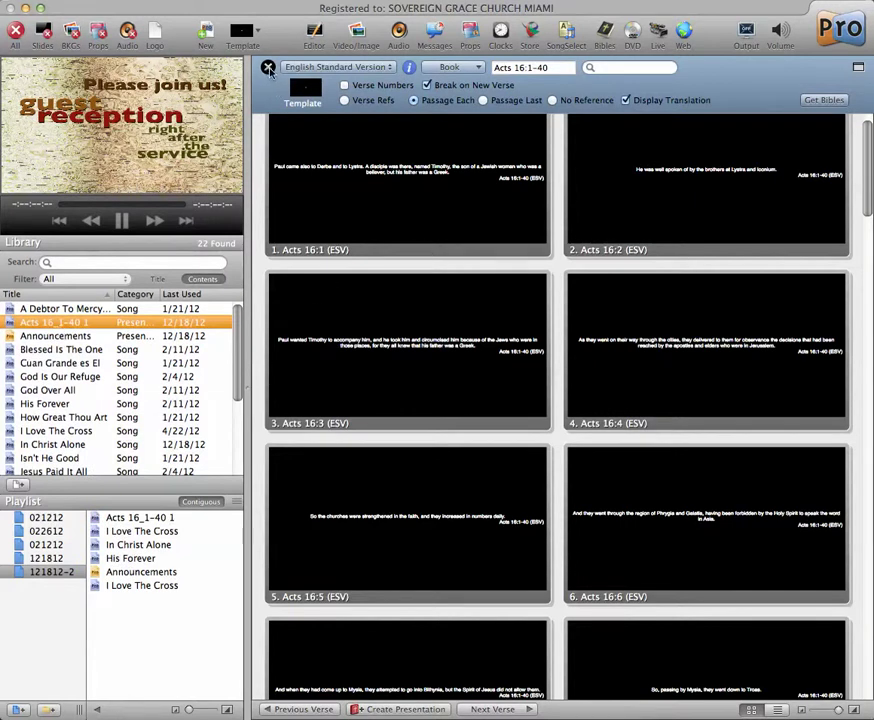
Close the Bible browser and open Acts 16_1-40 1 from the playlist in the slide editor
left_click(268, 68)
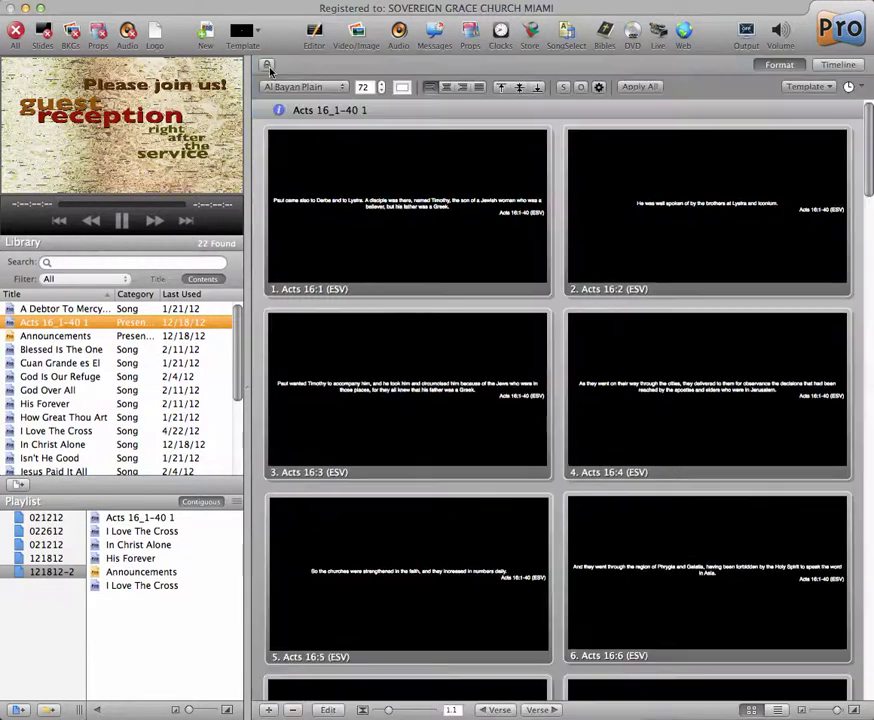
left_click(133, 519)
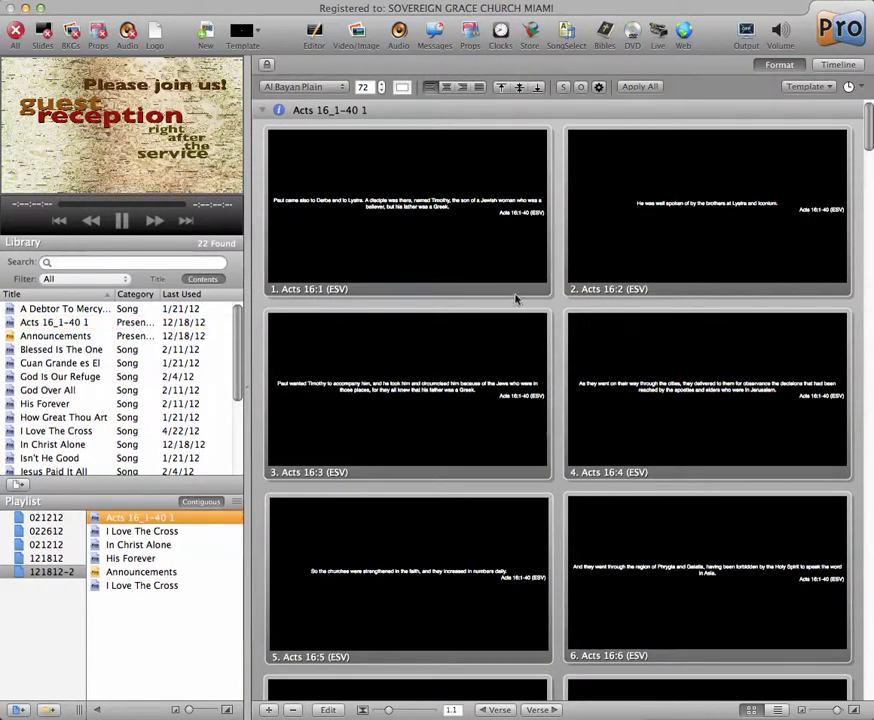
left_click(337, 711)
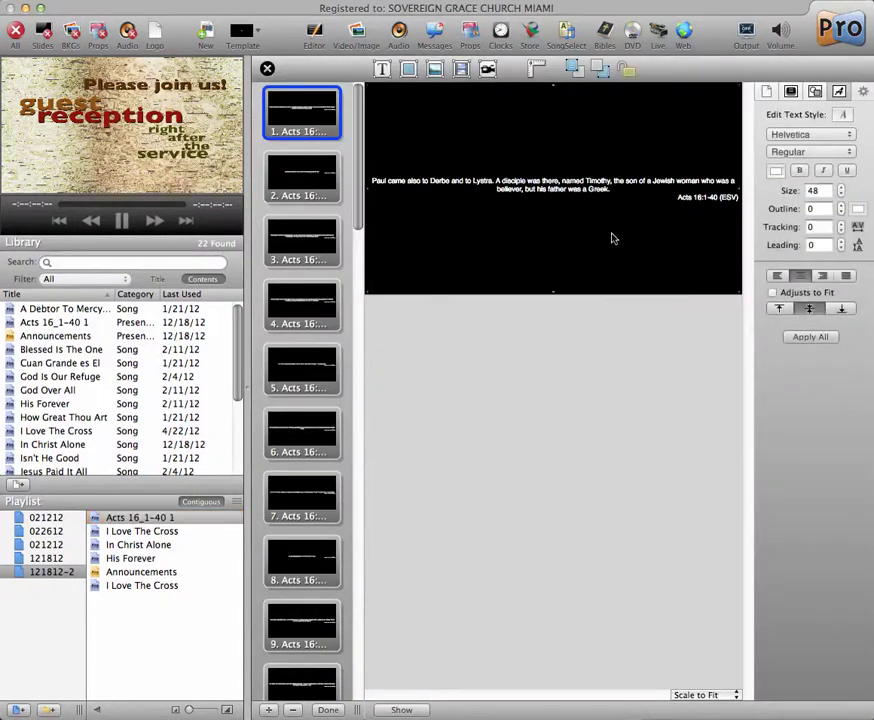
Lower the first verse text to size 47 and set the slides to 800 x 600
left_click(841, 194)
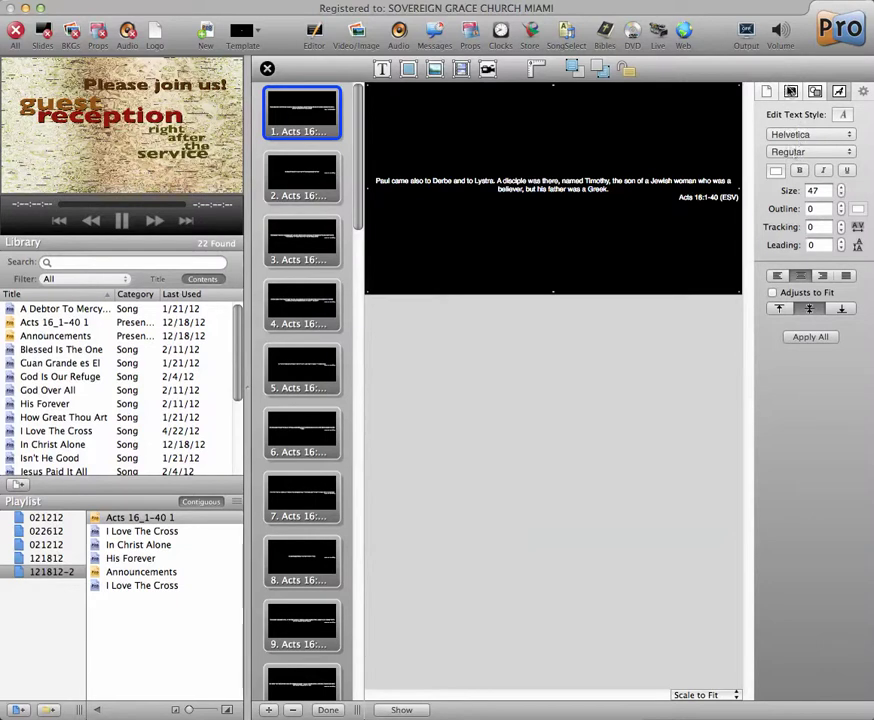
left_click(790, 91)
left_click(767, 92)
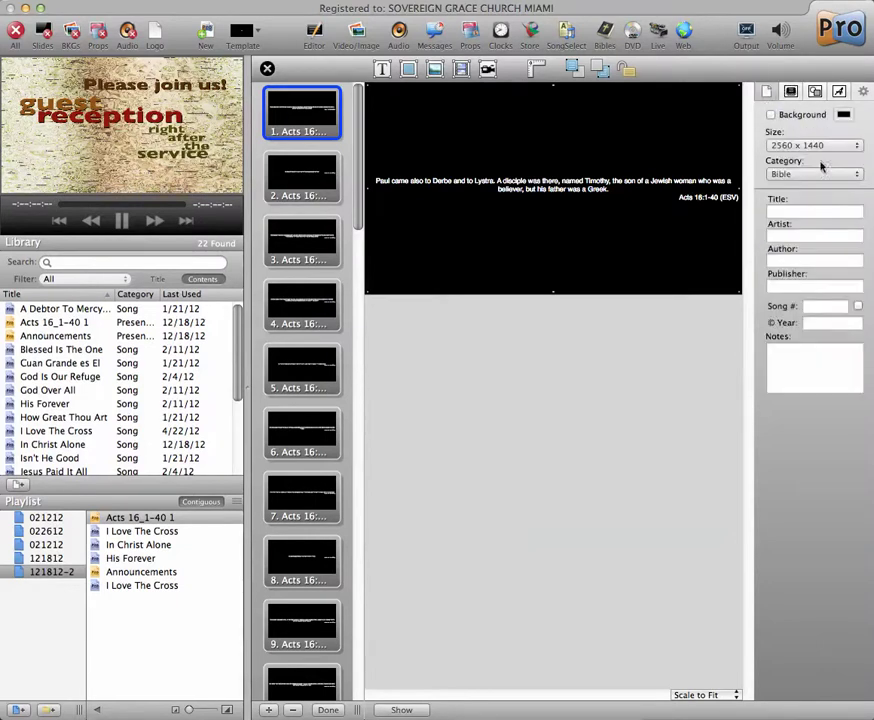
left_click(805, 144)
left_click(792, 76)
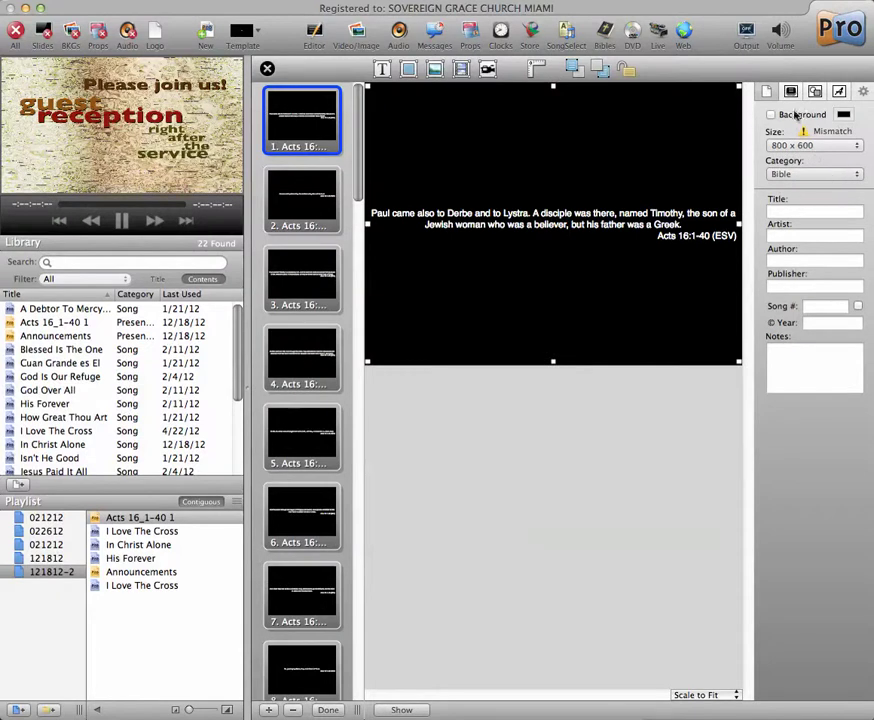
left_click(790, 91)
left_click(815, 91)
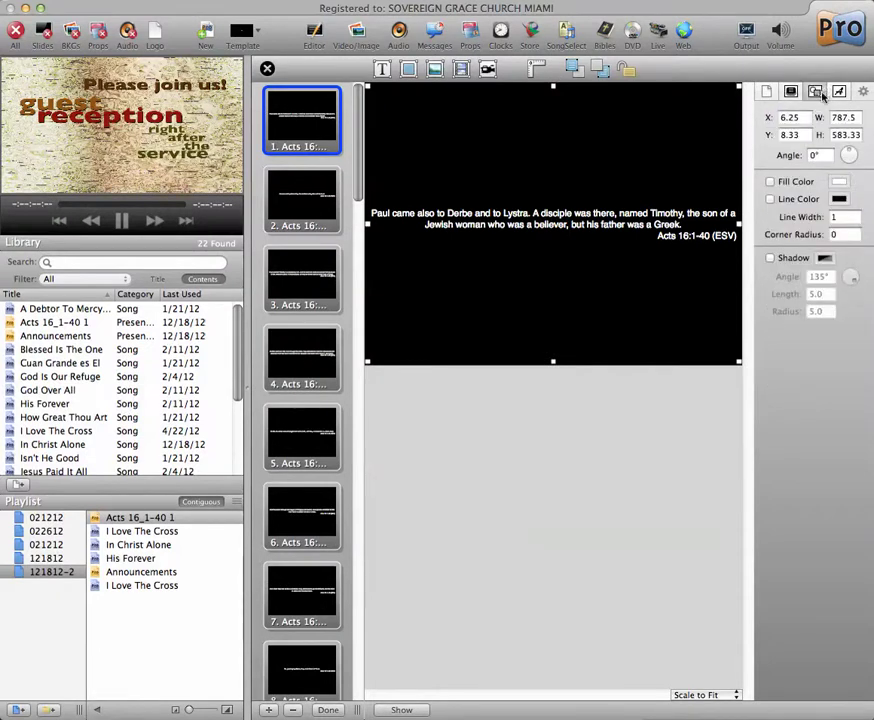
left_click(839, 92)
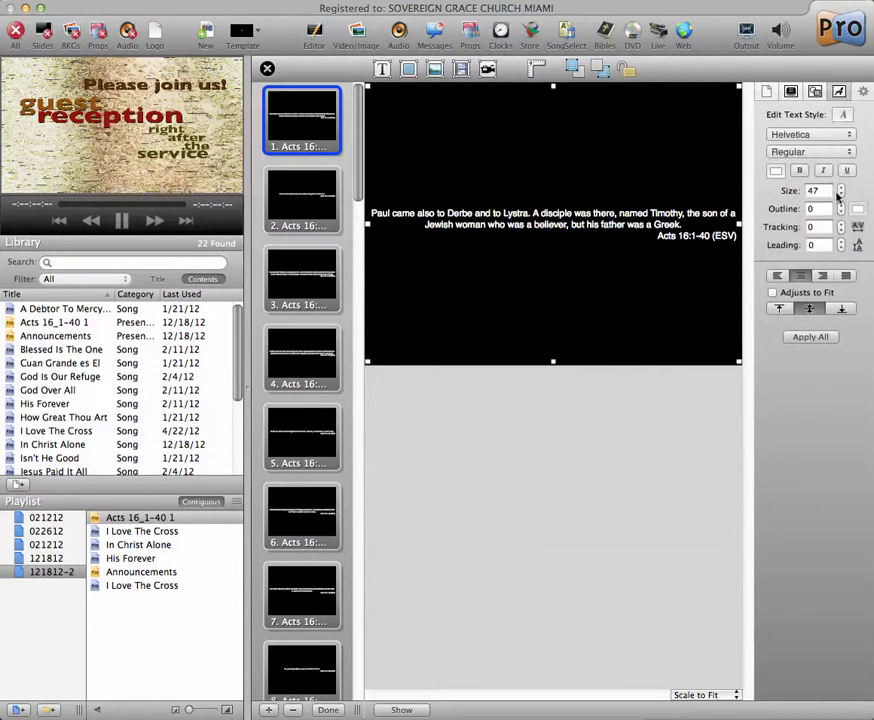
Give the verse text size 42, tracking 2 and leading 6, applied to all slides
left_click(839, 195)
left_click(839, 195)
left_click(839, 196)
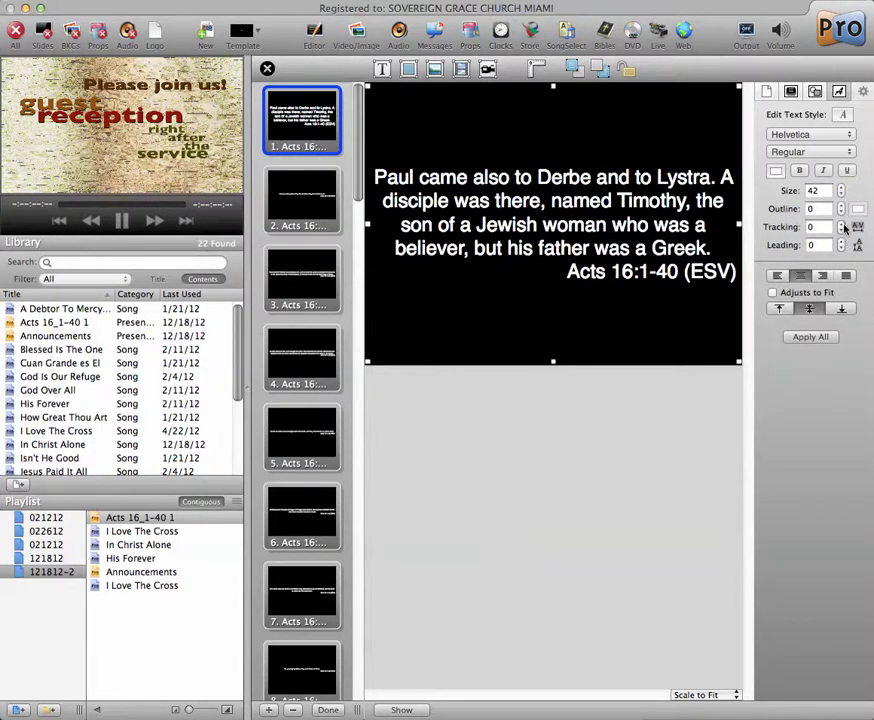
left_click(842, 224)
left_click(842, 224)
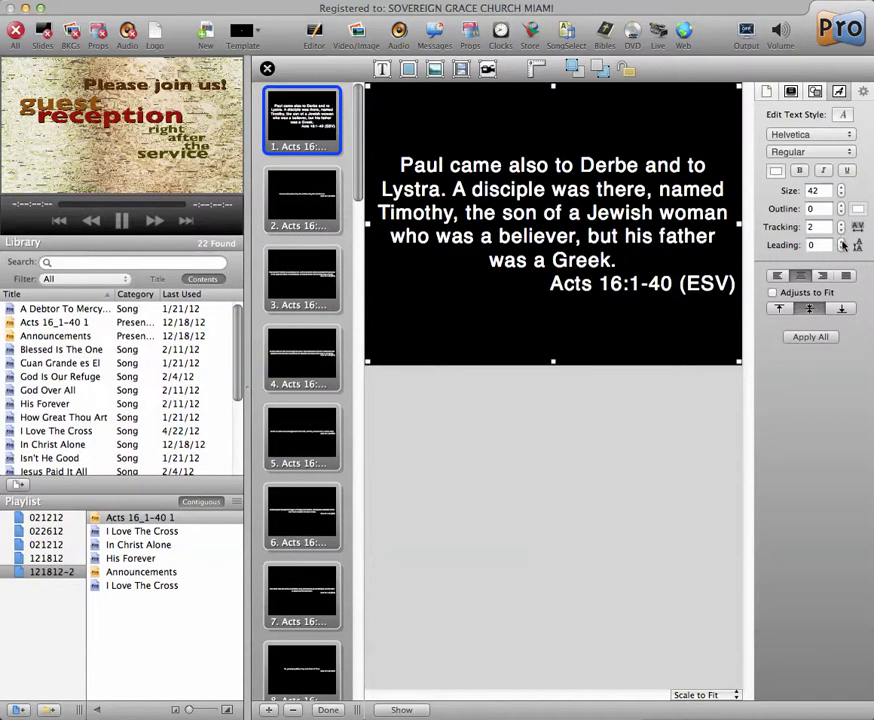
left_click(842, 243)
left_click(842, 243)
left_click(842, 243)
left_click(842, 243)
left_click(842, 243)
left_click(842, 243)
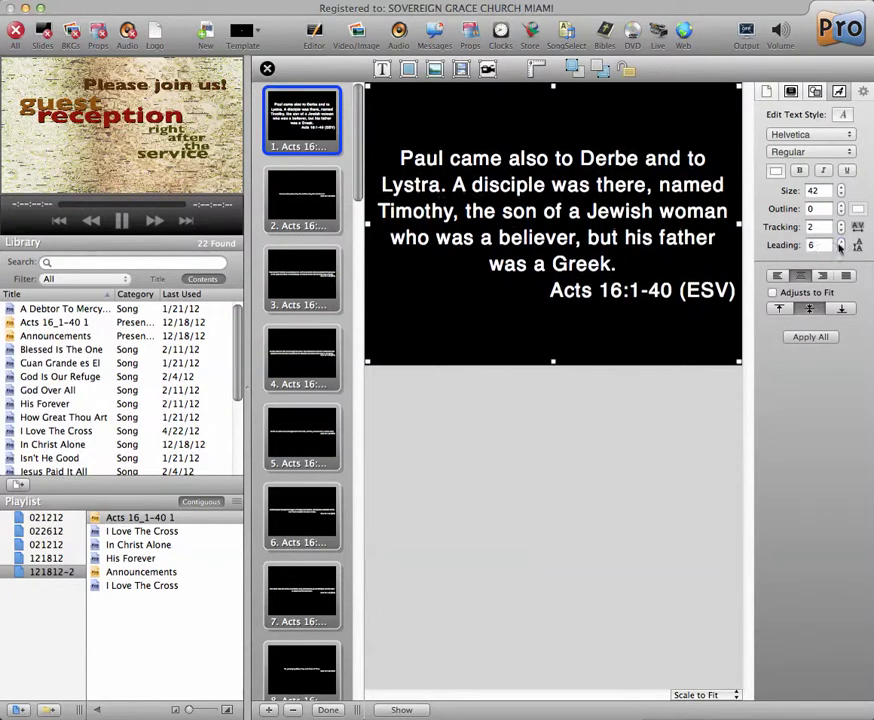
left_click(812, 337)
left_click(285, 205)
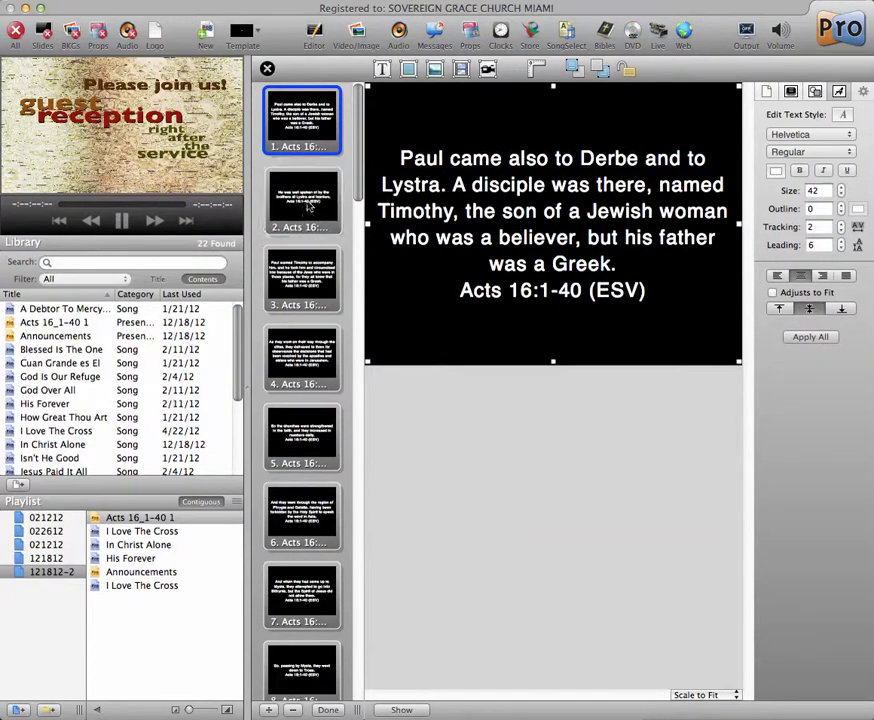
Review restyled slides 3 through 6, then click Done to return to the slide grid
left_click(303, 285)
left_click(313, 340)
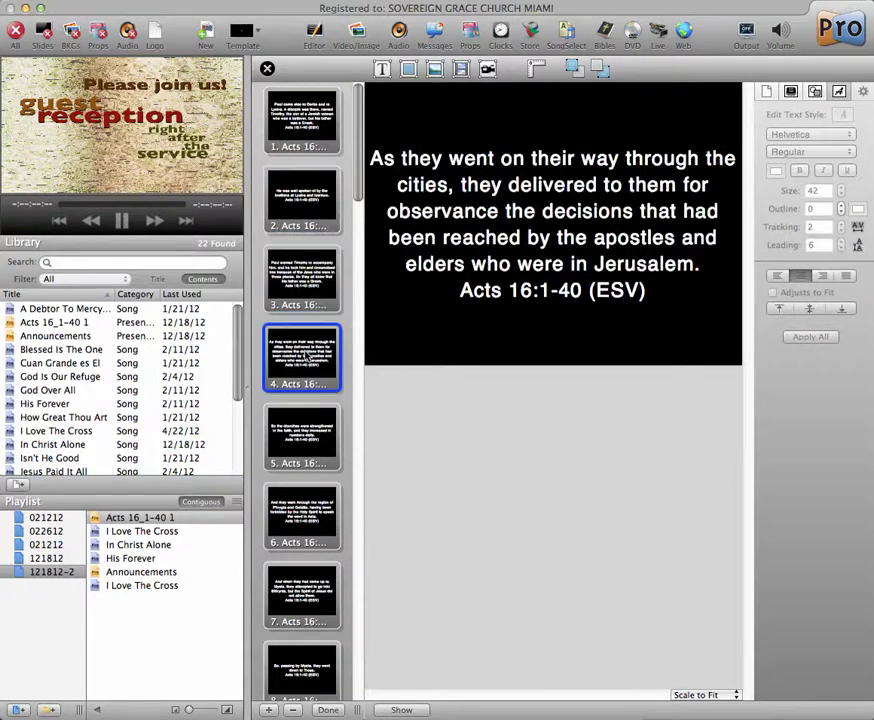
left_click(305, 440)
left_click(302, 501)
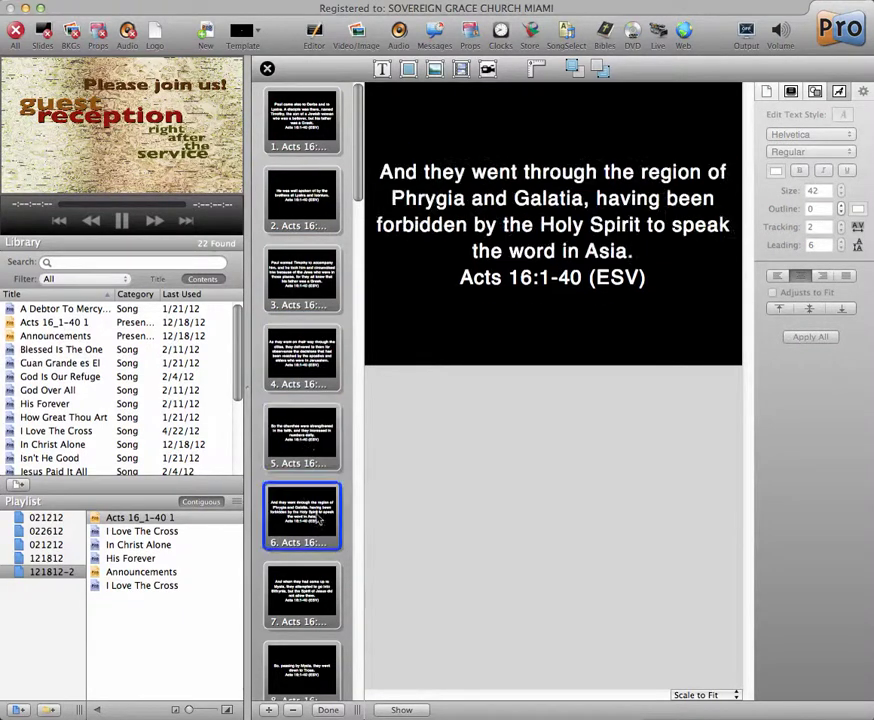
left_click(326, 710)
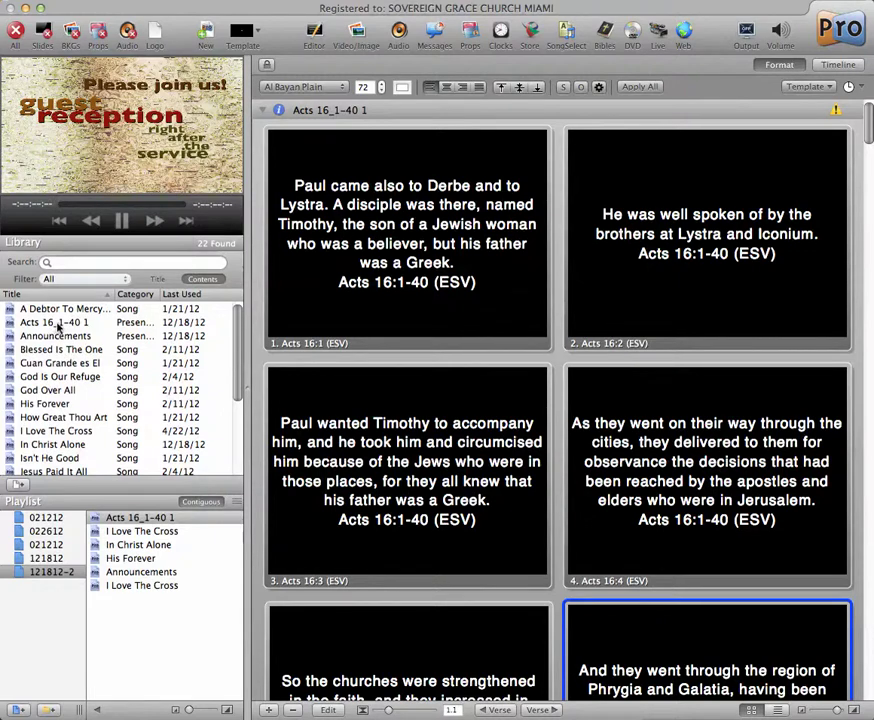
left_click(53, 323)
left_click(141, 519)
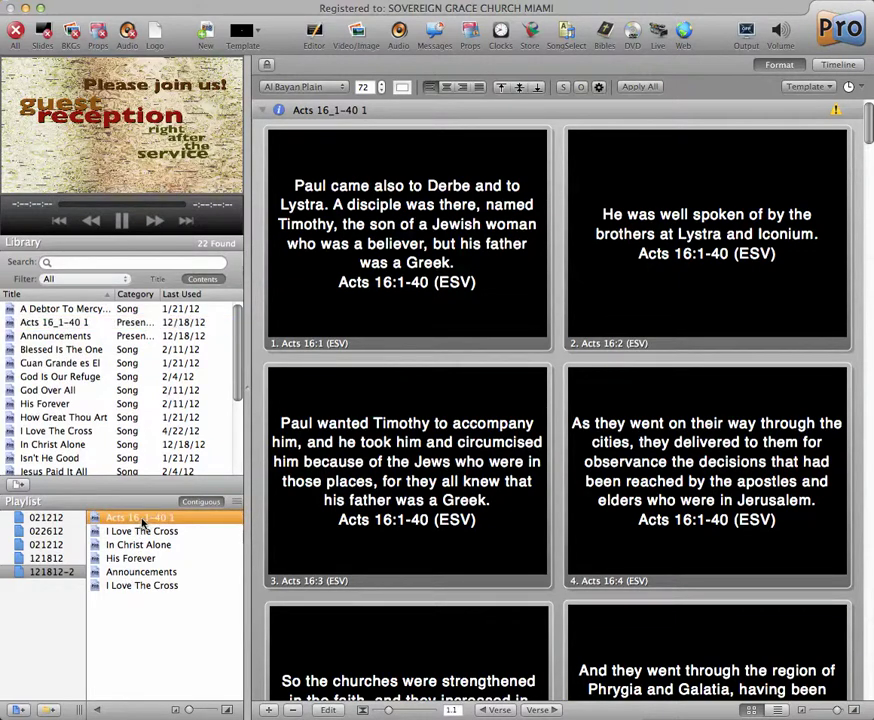
scroll(364, 366, "down", 15)
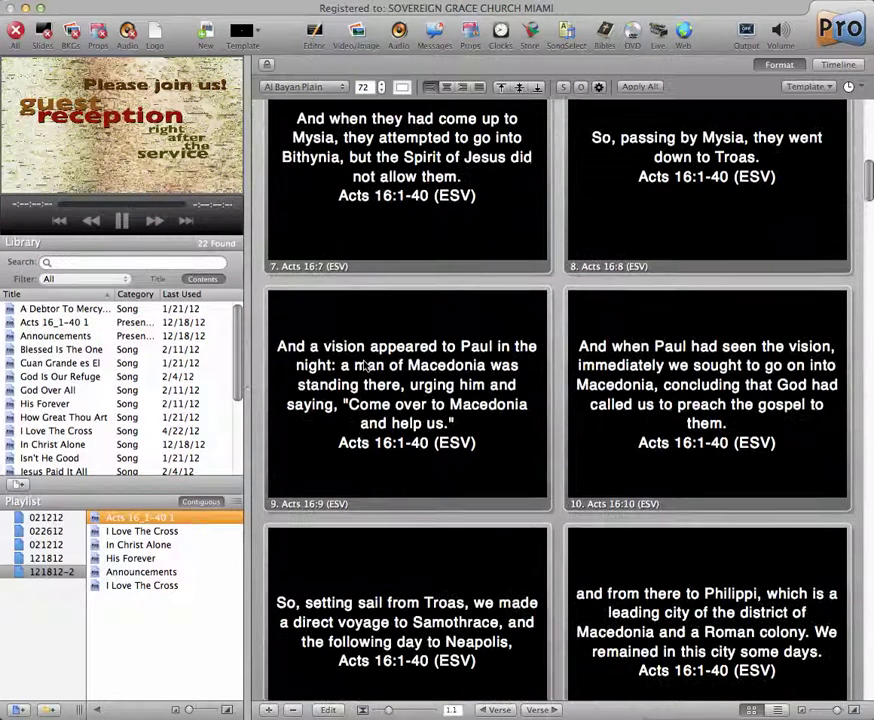
scroll(364, 366, "down", 5)
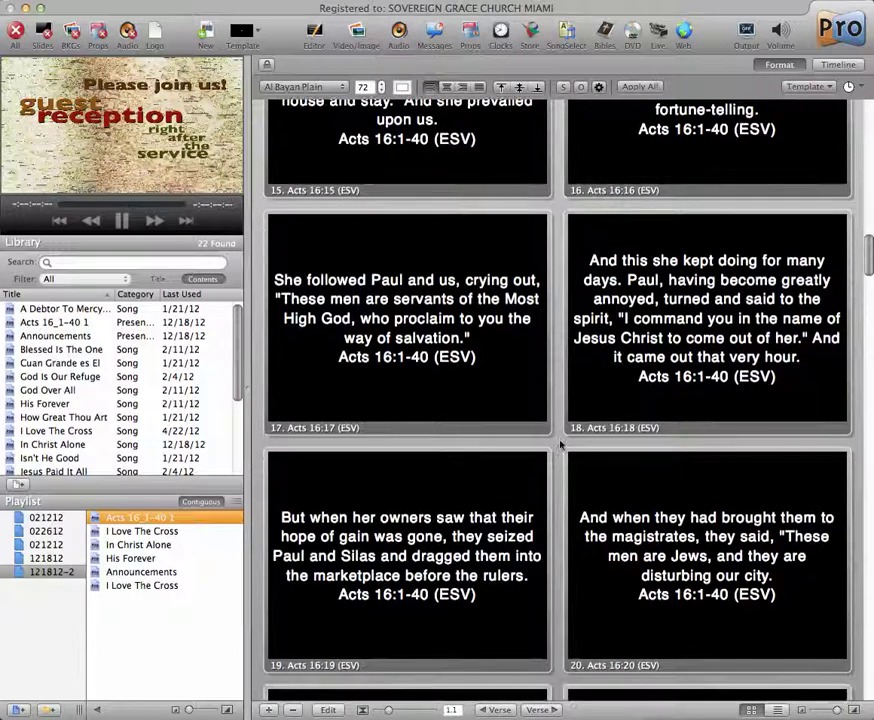